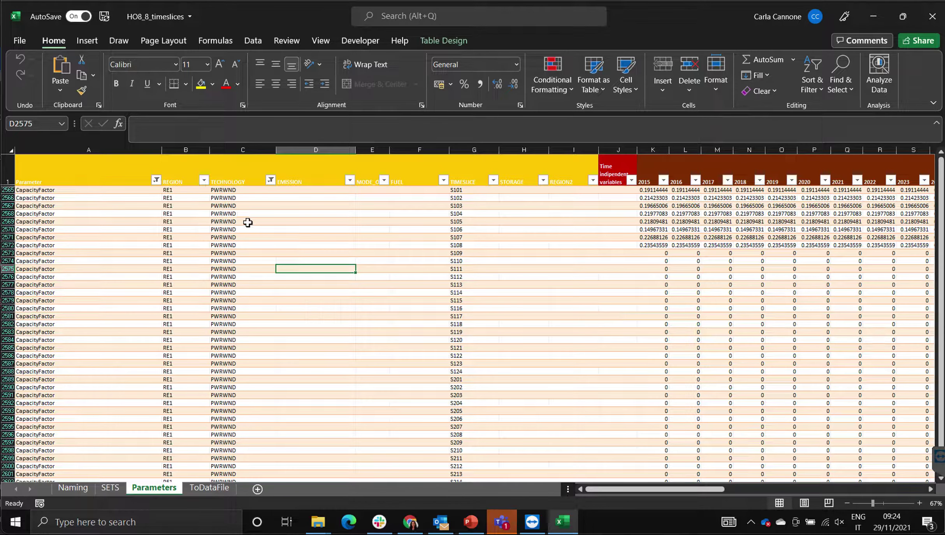
- Reset the TECHNOLOGY column filter so that all technologies are included
left_click(270, 179)
left_click(144, 325)
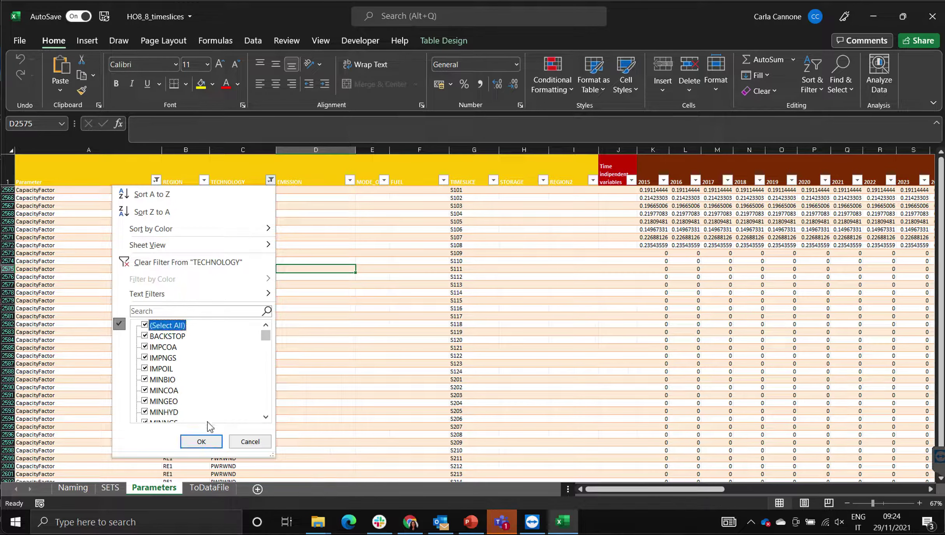
left_click(201, 441)
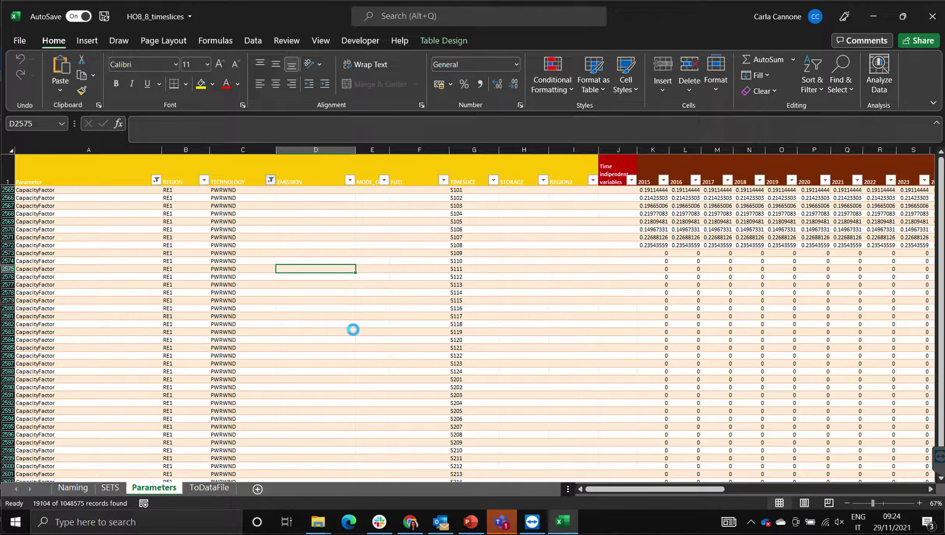
- Filter the Parameter column to show only SpecifiedAnnualDemand instead of CapacityFactor
left_click(154, 181)
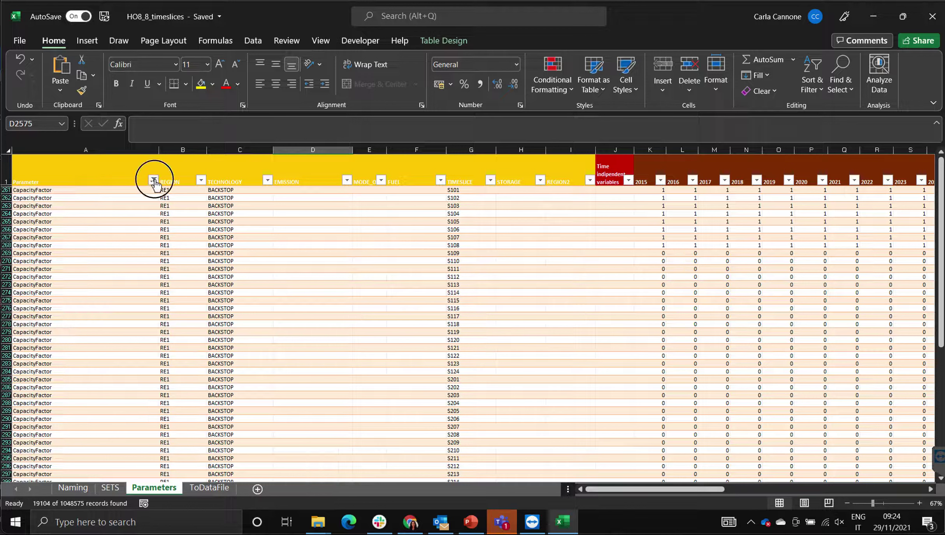
left_click(36, 381)
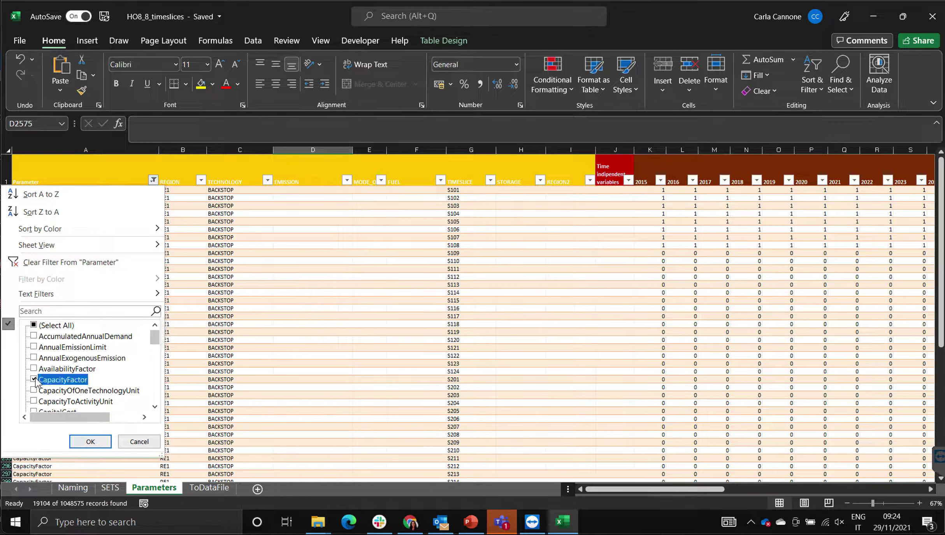
left_click_drag(154, 337, 156, 405)
left_click(154, 325)
left_click(154, 325)
scroll(157, 332, "up", 2)
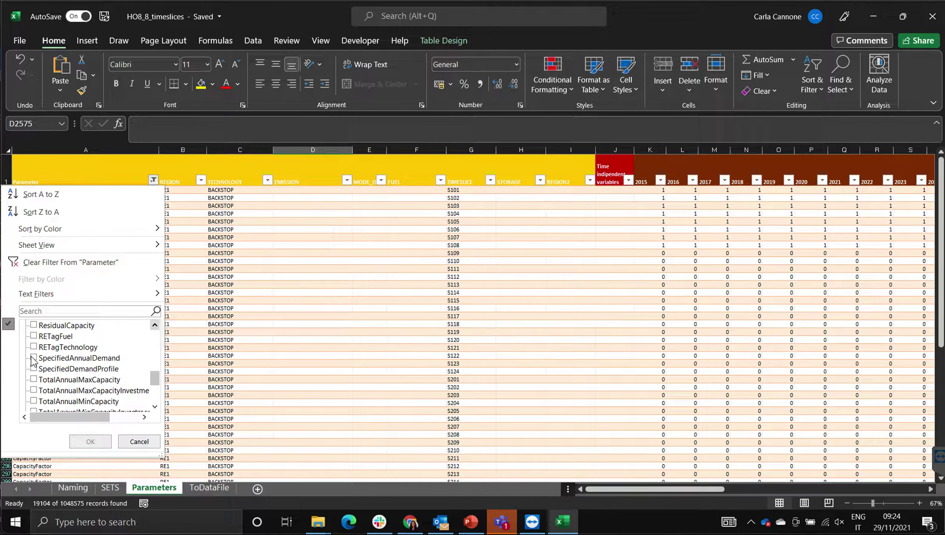
left_click(33, 358)
left_click(91, 441)
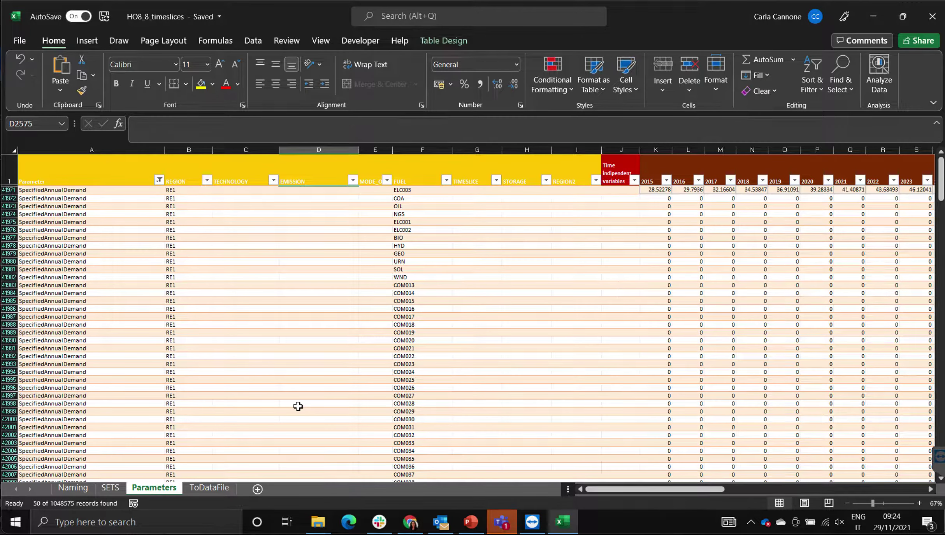
- Set the SpecifiedAnnualDemand of fuel ELC003 for 2051 to 0
left_click(418, 198)
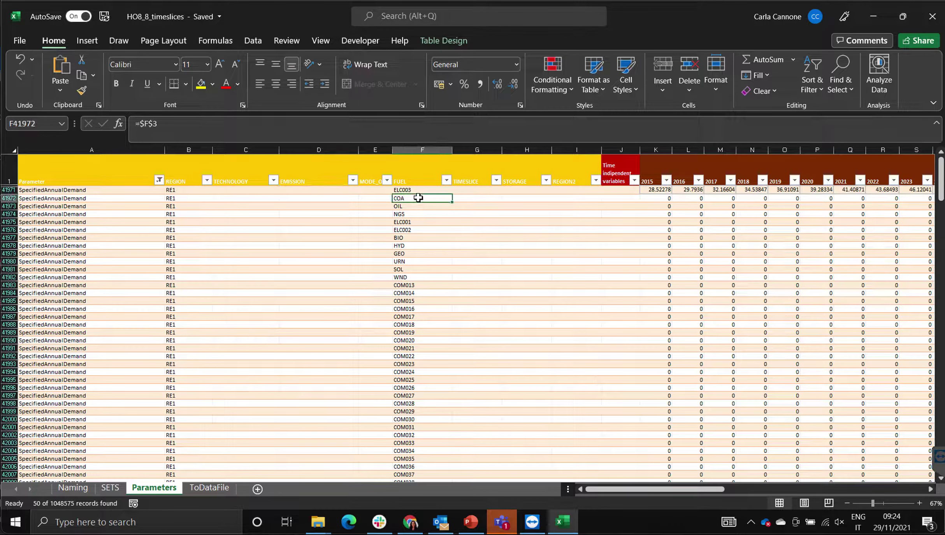
left_click(429, 189)
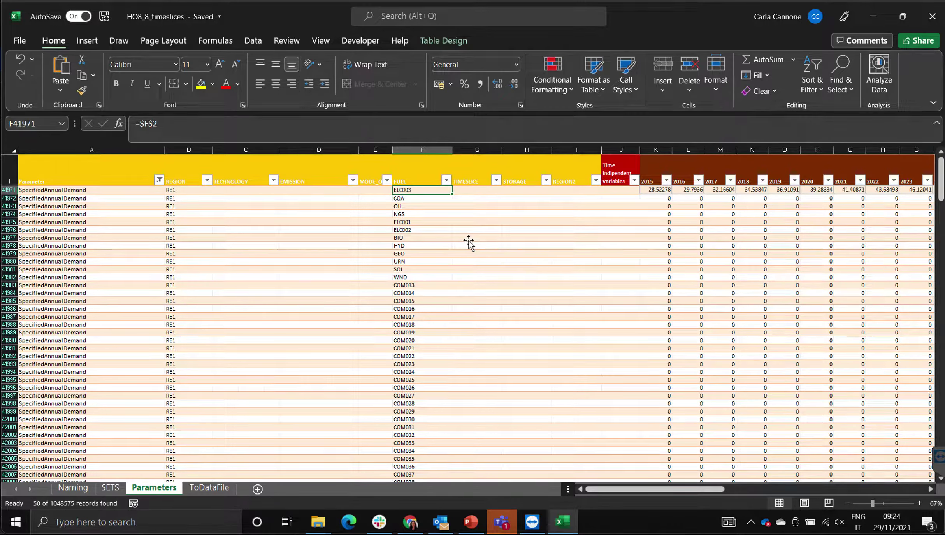
key("Right")
key("Left")
key("Right")
key("Right")
key("Right")
key("Right")
key("Right")
key("Right")
key("Right")
key("Right")
key("Right")
key("Right")
key("Right")
key("Right")
key("Right")
key("Right")
key("Right")
key("Right")
key("Right")
key("Right")
key("Right")
key("Right")
key("Right")
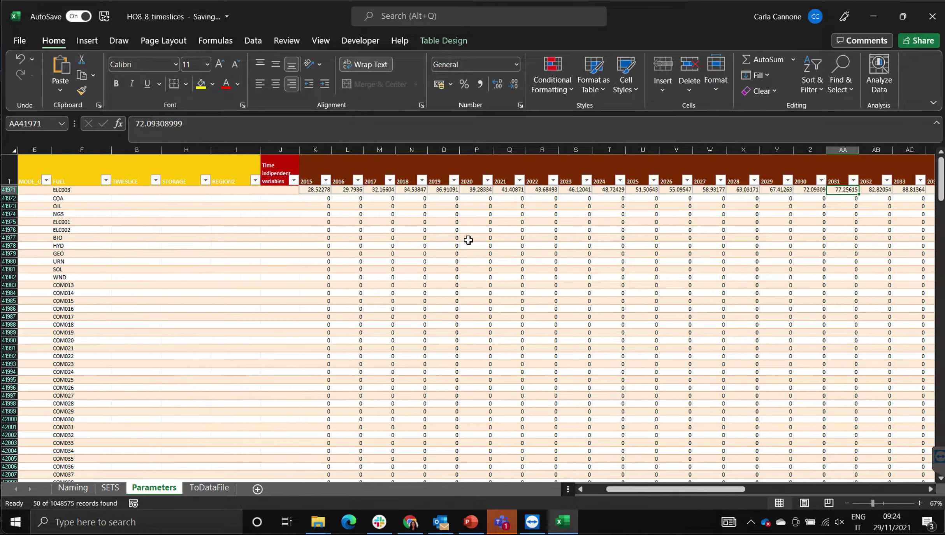
key("Right")
key("Right")
key("Right")
key("Right")
key("Right")
key("Right")
key("Right")
key("Right")
key("Right")
key("Right")
key("Right")
key("Right")
key("Right")
key("Right")
key("Right")
key("Right")
key("Right")
key("Right")
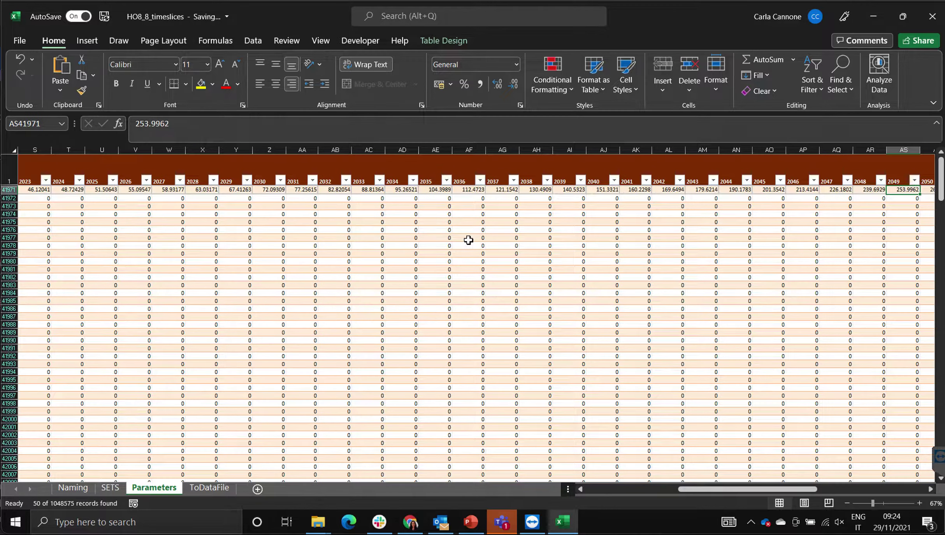
key("Right")
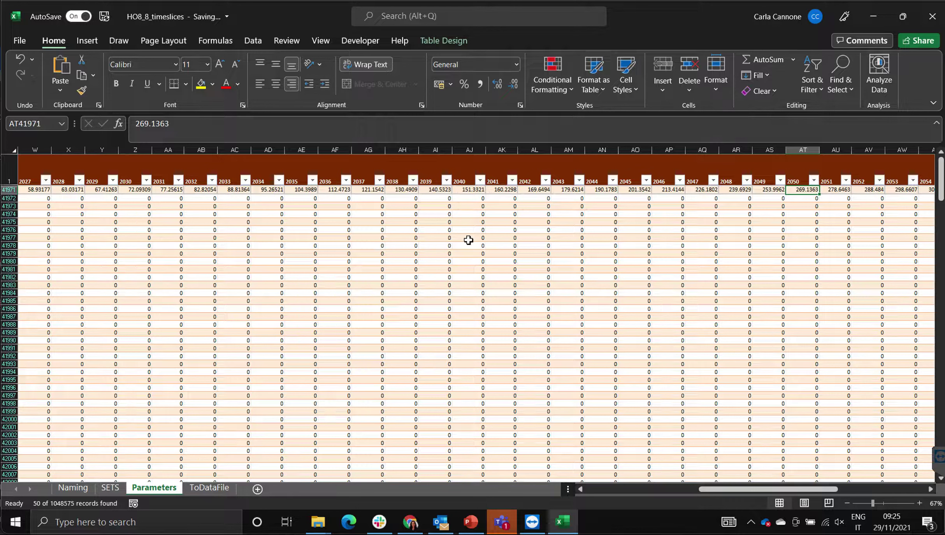
key("Right")
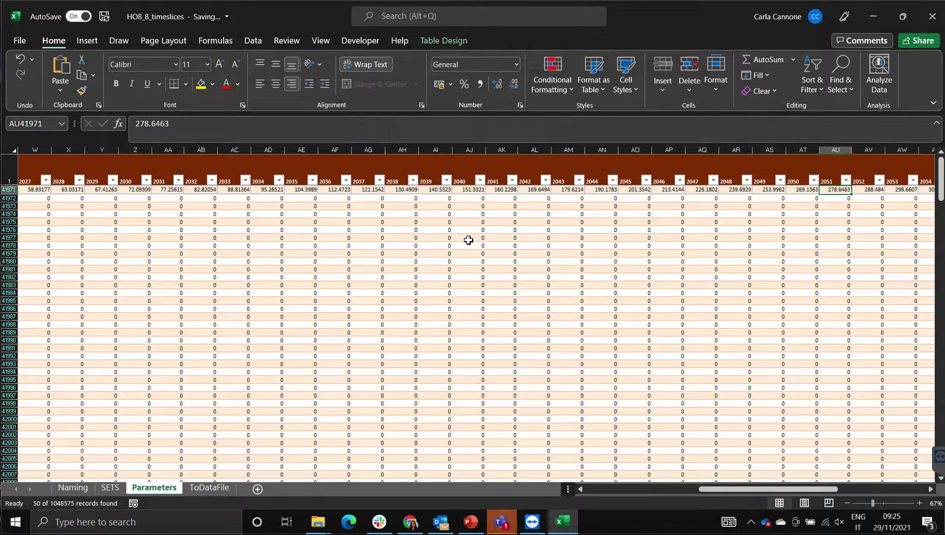
type("0")
key("ctrl+Return")
- Copy the 2051 zero across the ELC003 SpecifiedAnnualDemand row through 2070
key("ctrl+c")
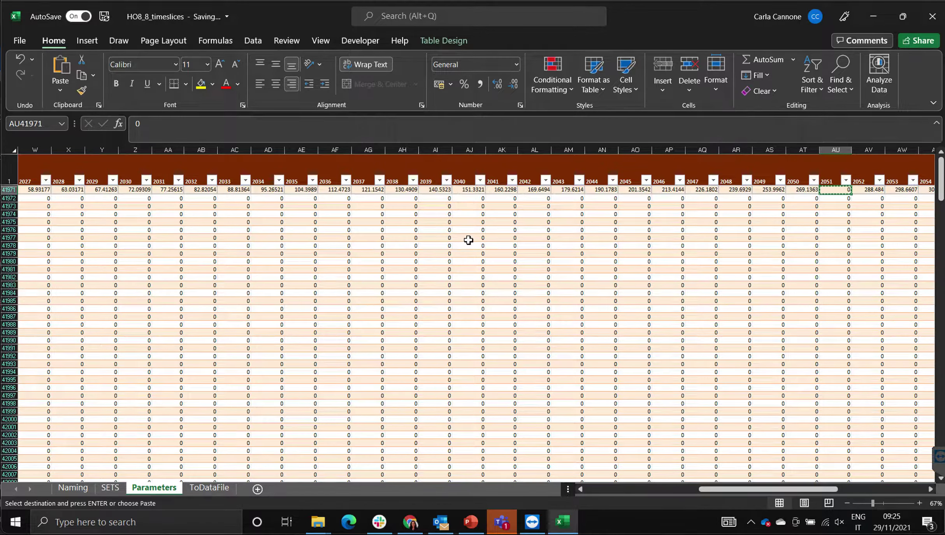
left_click(530, 245)
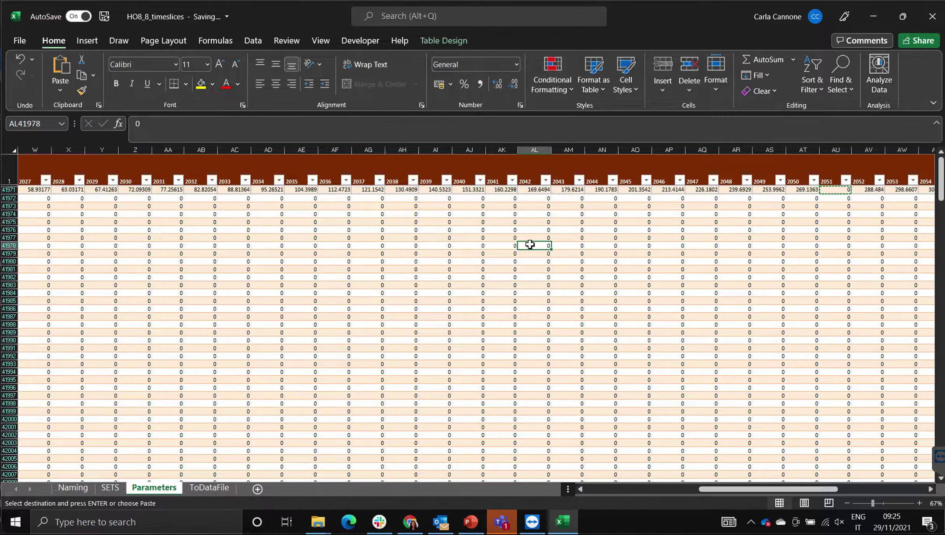
left_click(835, 189)
key("ctrl+shift+Right")
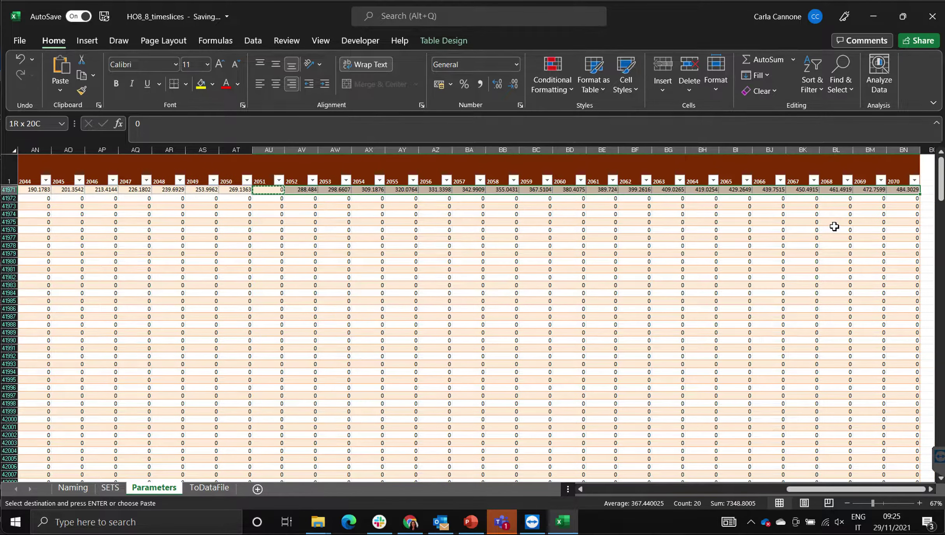
key("ctrl+v")
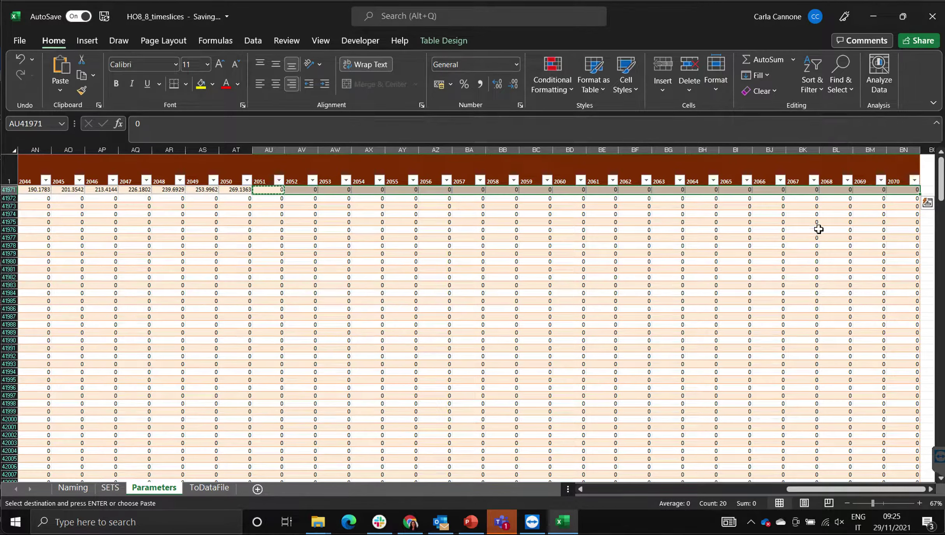
left_click(451, 253)
left_click(368, 228)
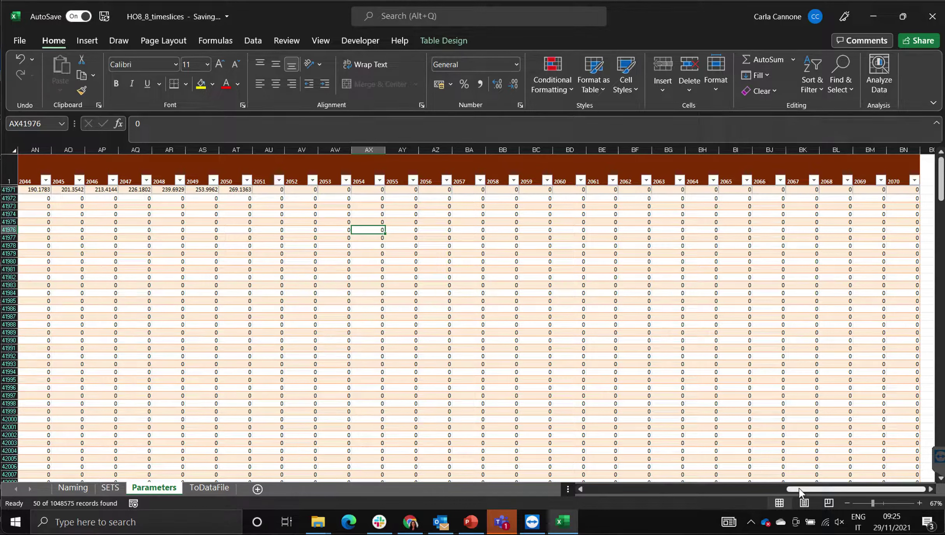
- Switch the Parameter column filter from SpecifiedAnnualDemand to SpecifiedDemandProfile
left_click_drag(799, 488, 578, 485)
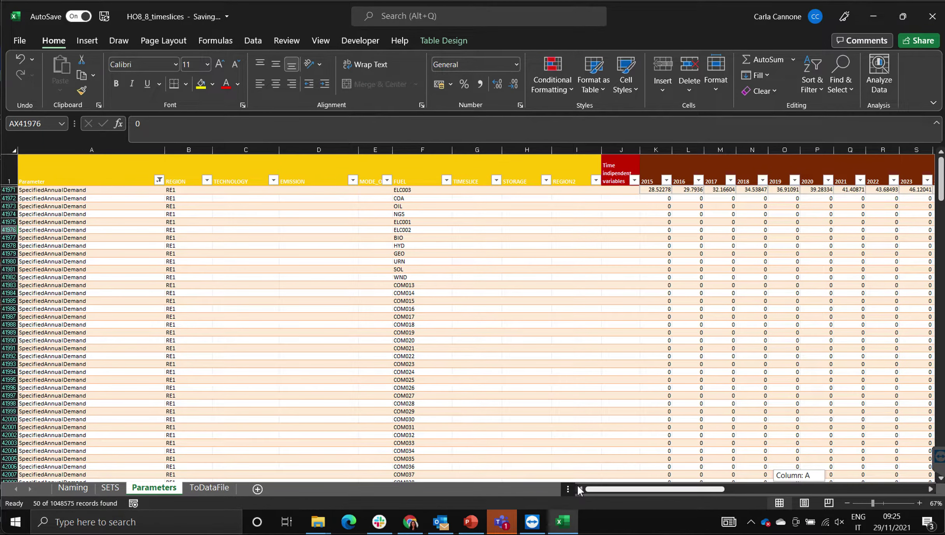
left_click(159, 180)
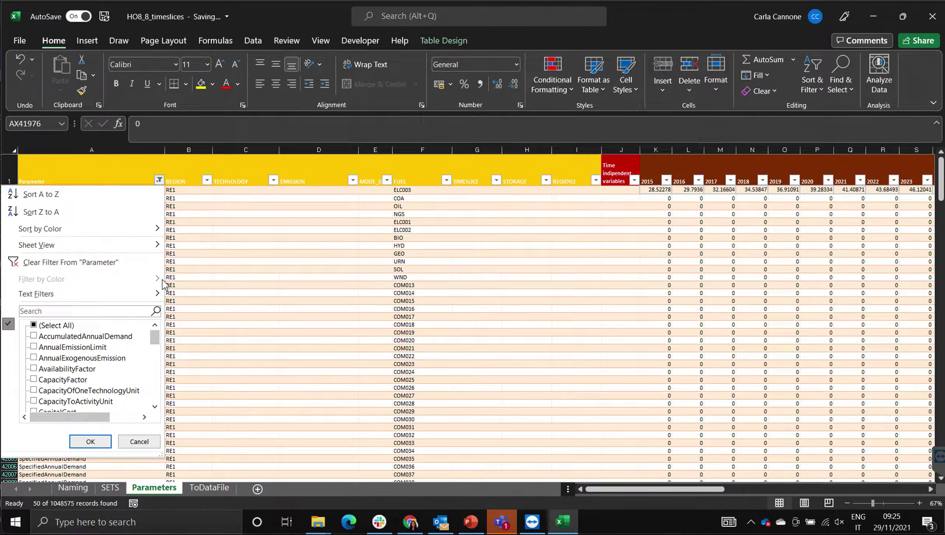
mouse_move(162, 293)
left_click(158, 337)
left_click_drag(157, 337, 154, 374)
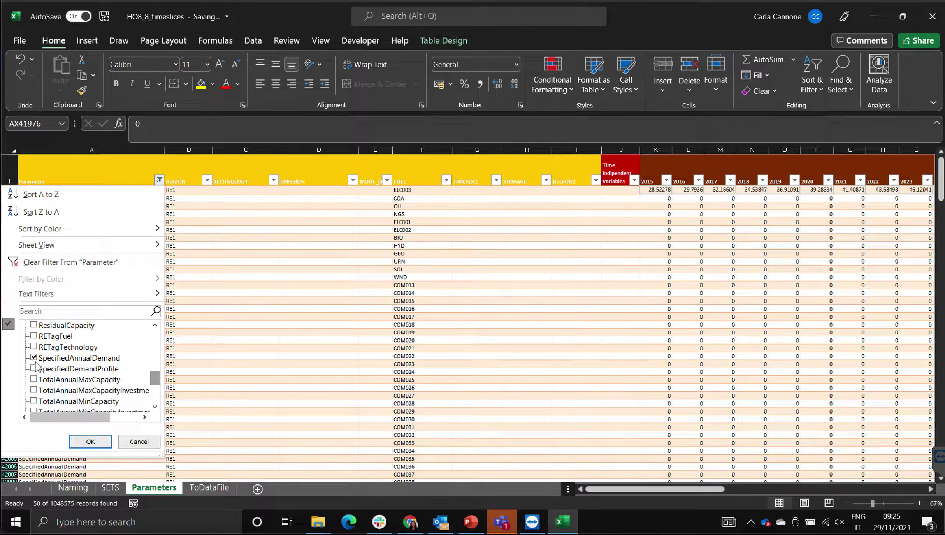
left_click(33, 358)
left_click(34, 357)
left_click(86, 441)
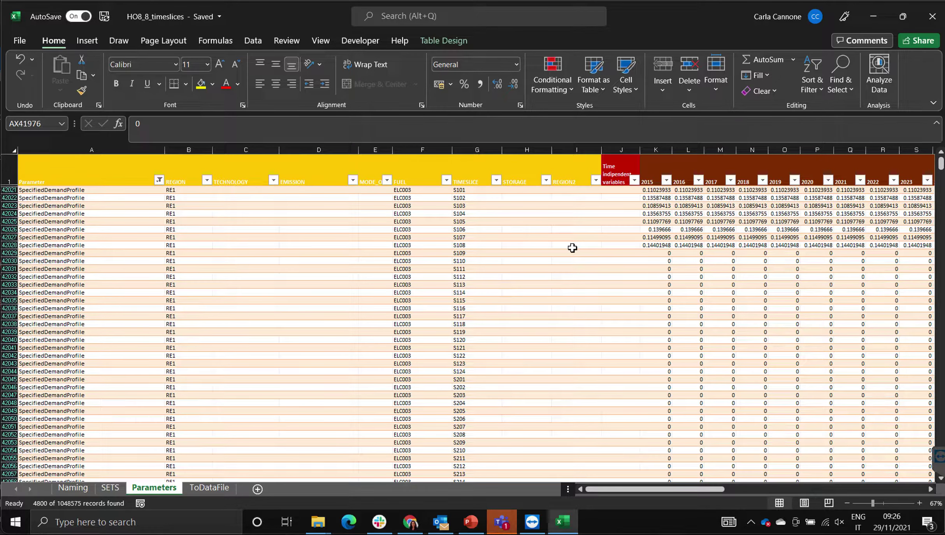
- Set the SpecifiedDemandProfile of ELC003 in timeslice S101 for 2051 to 0
left_click(655, 221)
key("Right")
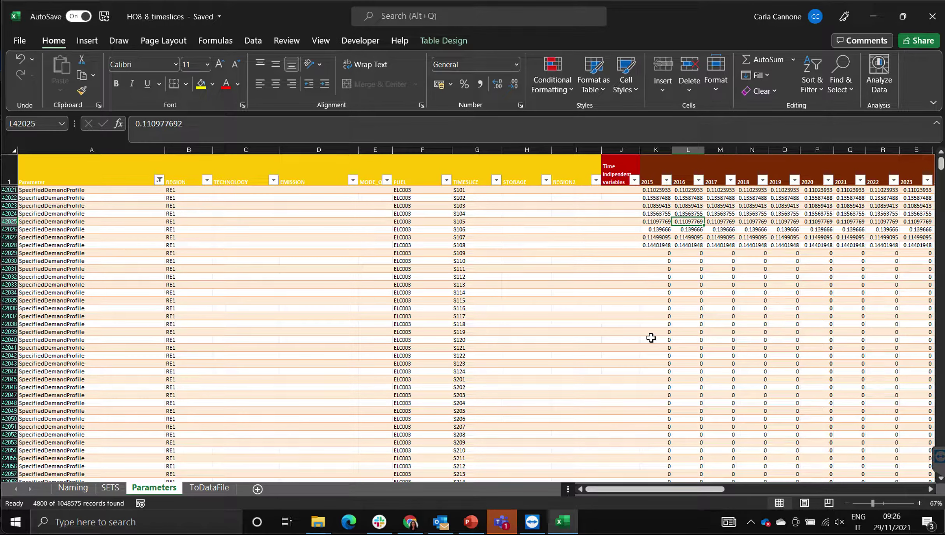
key("Right")
key("Right")
key("Right")
key("Right")
key("Right")
key("Right")
key("Right")
key("Right")
key("Right")
key("Right")
key("Right")
key("Right")
key("Right")
key("Right")
key("Right")
key("Right")
key("Right")
key("Right")
key("Right")
key("Right")
key("Right")
key("Right")
key("Right")
key("Right")
key("Right")
key("Right")
key("Right")
key("Right")
key("Right")
key("Right")
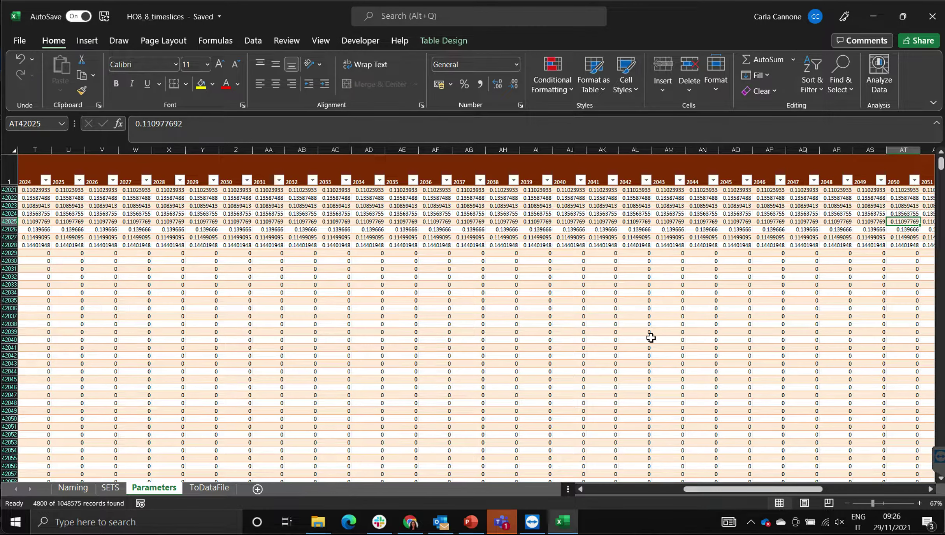
key("Right")
key("Left")
key("Up")
key("Up")
key("Up")
key("Up")
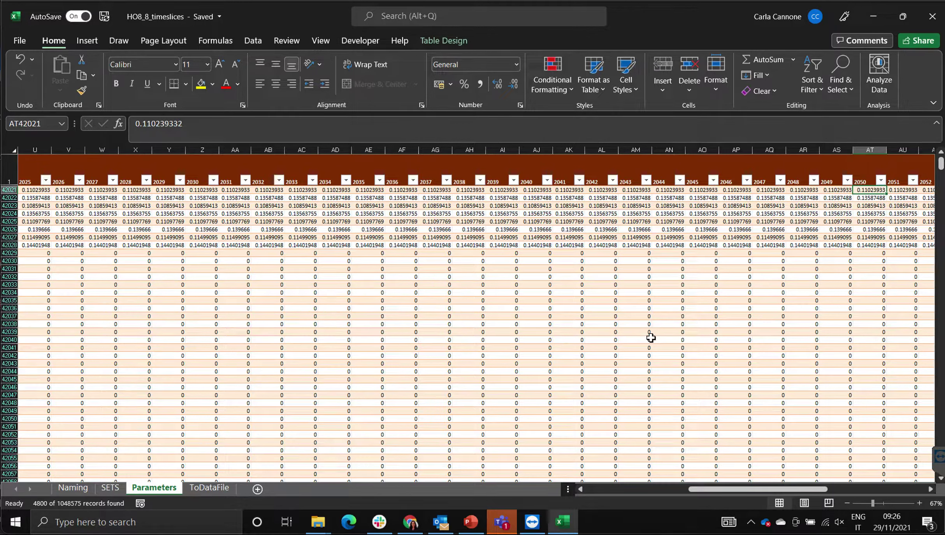
key("Right")
type("0")
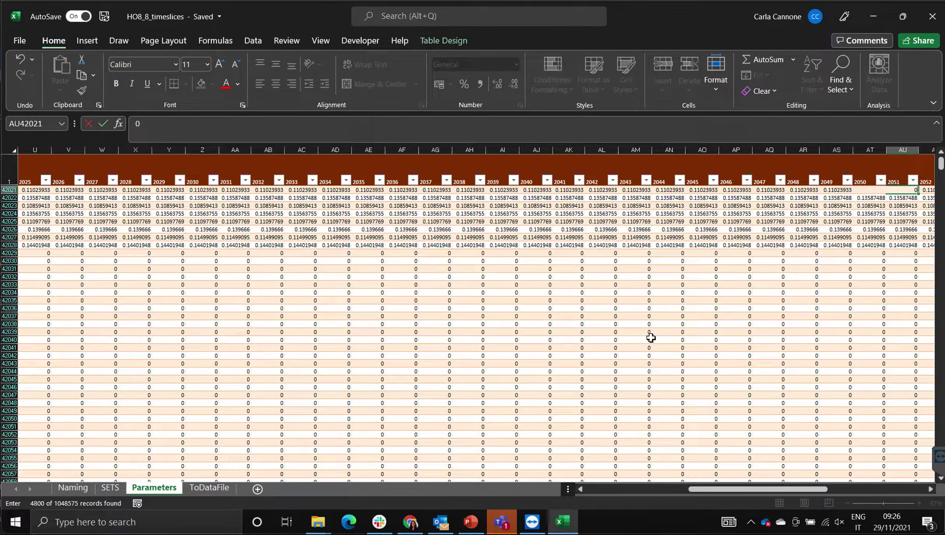
key("Return")
key("Up")
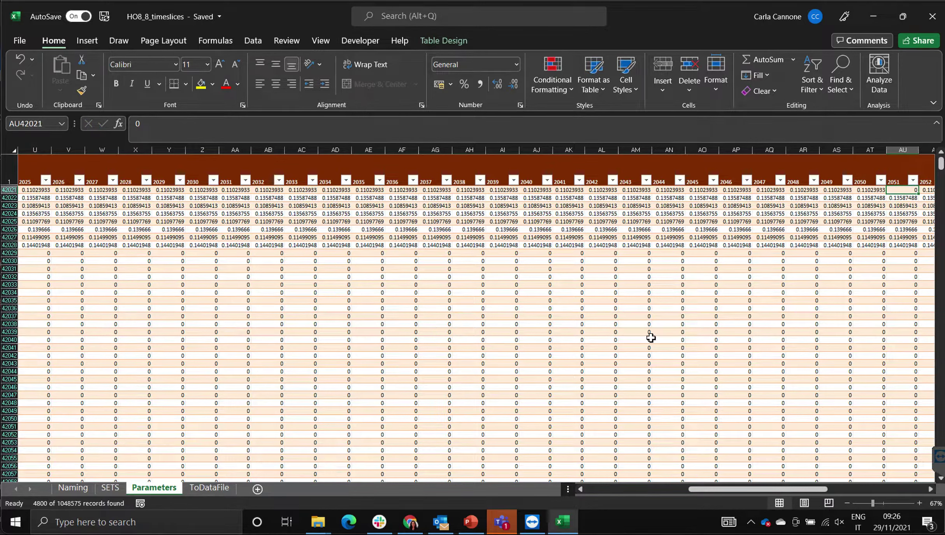
- Copy the 2051 zero across the S101 demand profile row through 2070
key("ctrl+c")
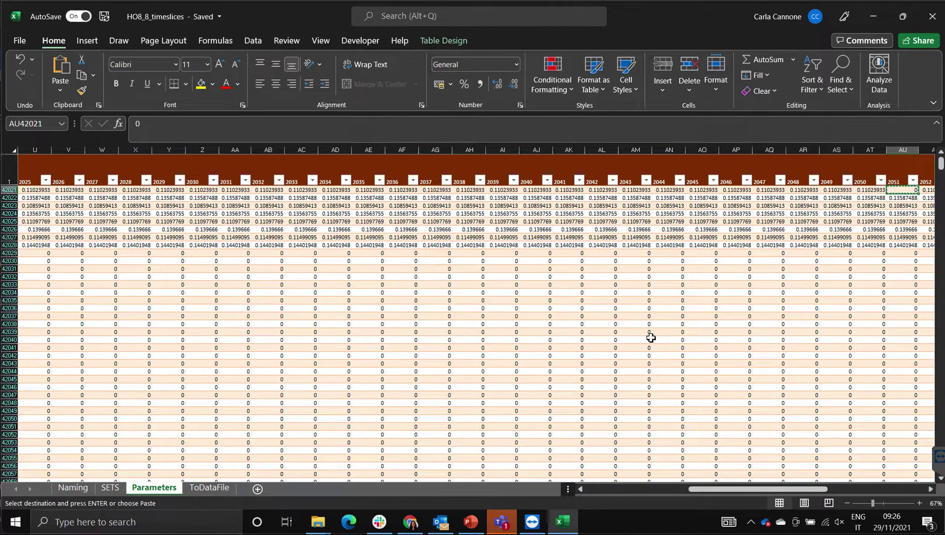
key("ctrl+shift+Right")
key("ctrl+v")
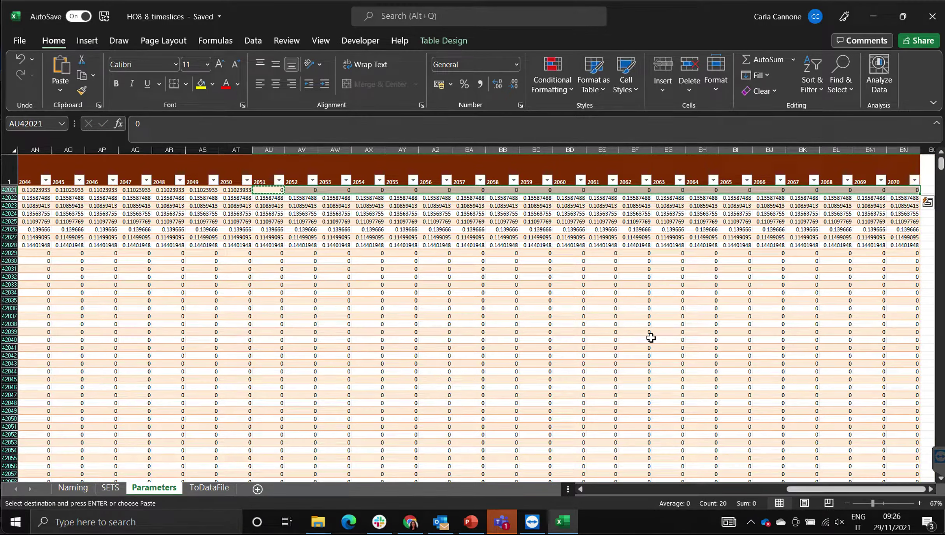
- Paste the zeros for 2051 through 2070 into the ELC003 demand profile rows of timeslices S102 to S108
key("ctrl+c")
key("Down")
key("ctrl+shift+Right")
key("ctrl+v")
key("Down")
key("ctrl+shift+Right")
key("ctrl+v")
key("Down")
key("ctrl+shift+Right")
key("ctrl+v")
key("Down")
key("ctrl+shift+Right")
key("ctrl+v")
key("Down")
key("ctrl+shift+Right")
key("ctrl+v")
key("Down")
key("ctrl+shift+Right")
key("ctrl+v")
key("Down")
key("ctrl+shift+Right")
key("ctrl+v")
left_click(401, 333)
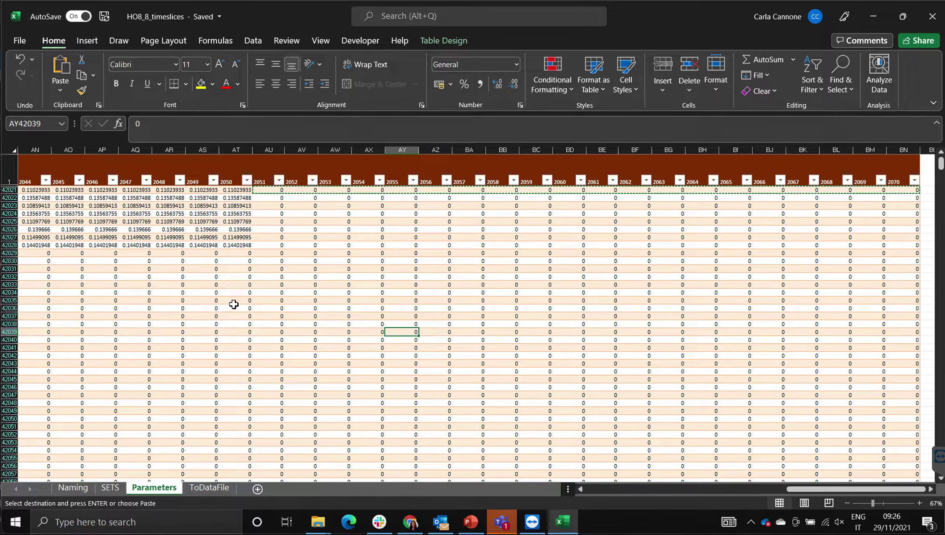
- Reset the Parameter column filter so that all parameters are included
left_click_drag(593, 489, 587, 489)
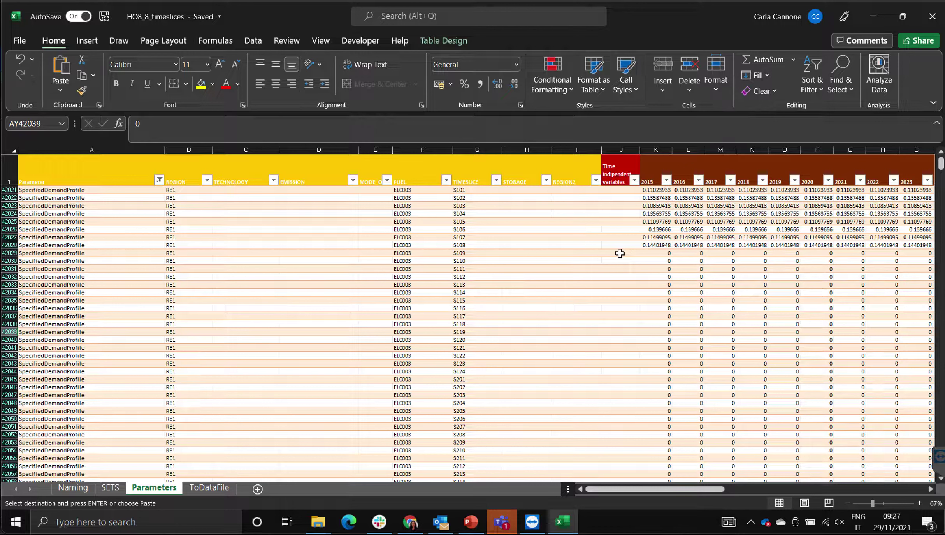
left_click(159, 180)
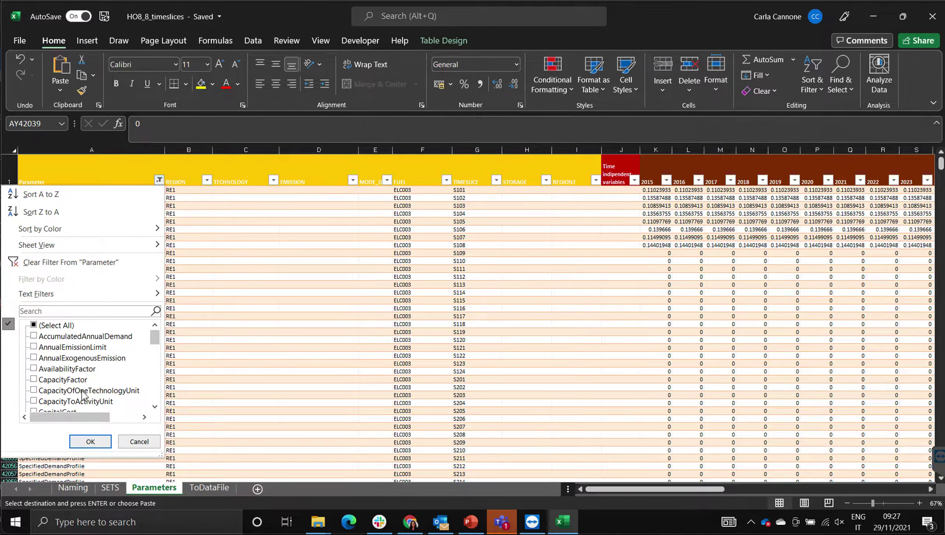
left_click_drag(154, 337, 173, 310)
left_click(39, 326)
left_click(90, 441)
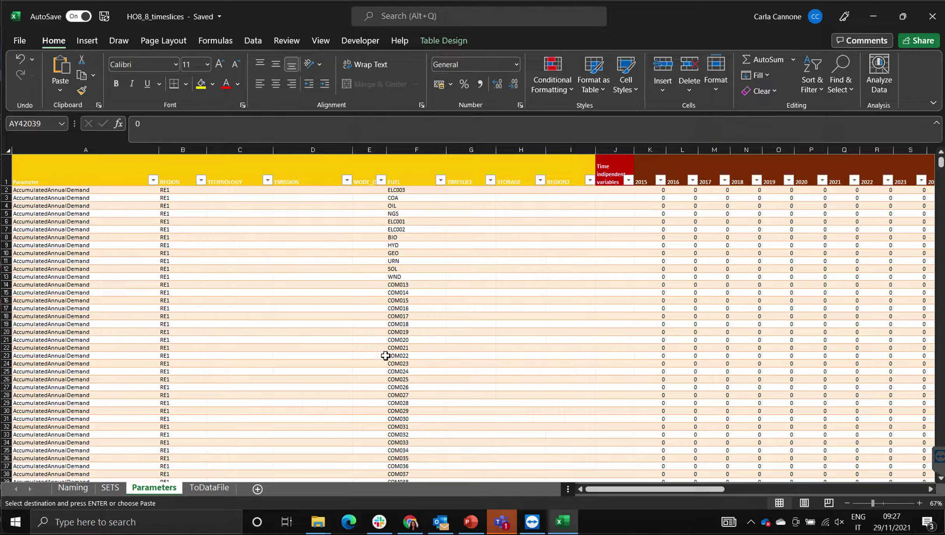
- Filter the TECHNOLOGY column to show only PWRNGS001
left_click(267, 180)
left_click(142, 325)
mouse_move(263, 335)
left_mouse_down()
mouse_move(262, 362)
mouse_move(263, 342)
left_mouse_up()
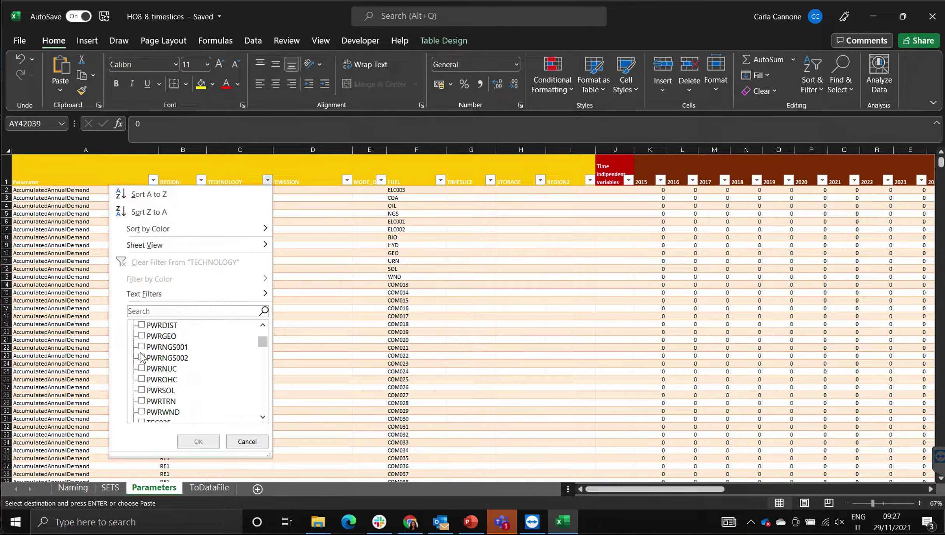
left_click(141, 346)
left_click(185, 441)
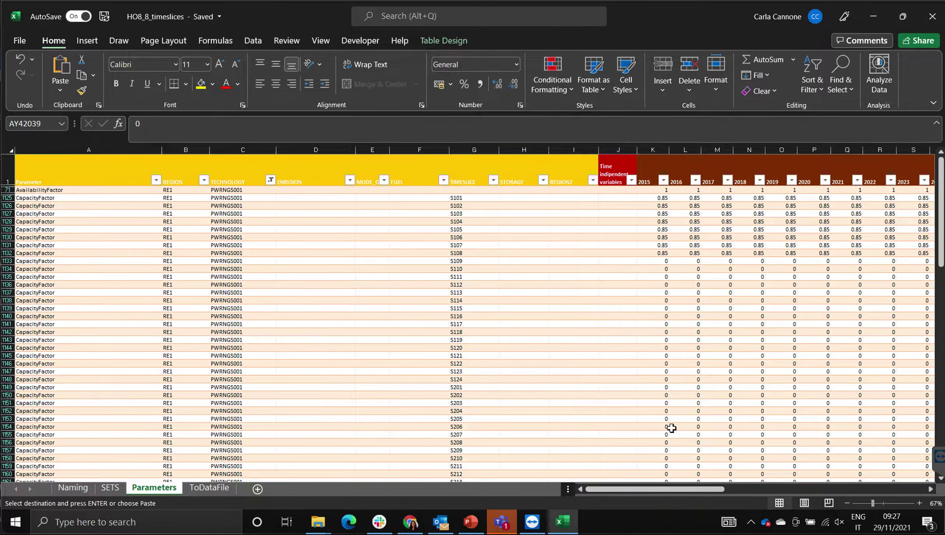
- Set the 2051 InputActivityRatio of PWRNGS001 for fuel NGS to 0
left_click_drag(941, 224, 655, 207)
left_click(610, 269)
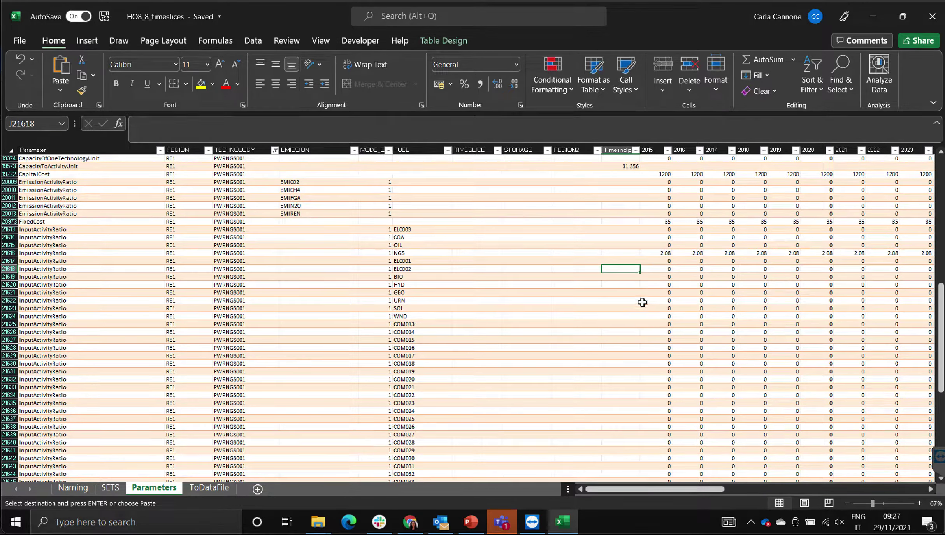
left_click(655, 261)
left_click(662, 253)
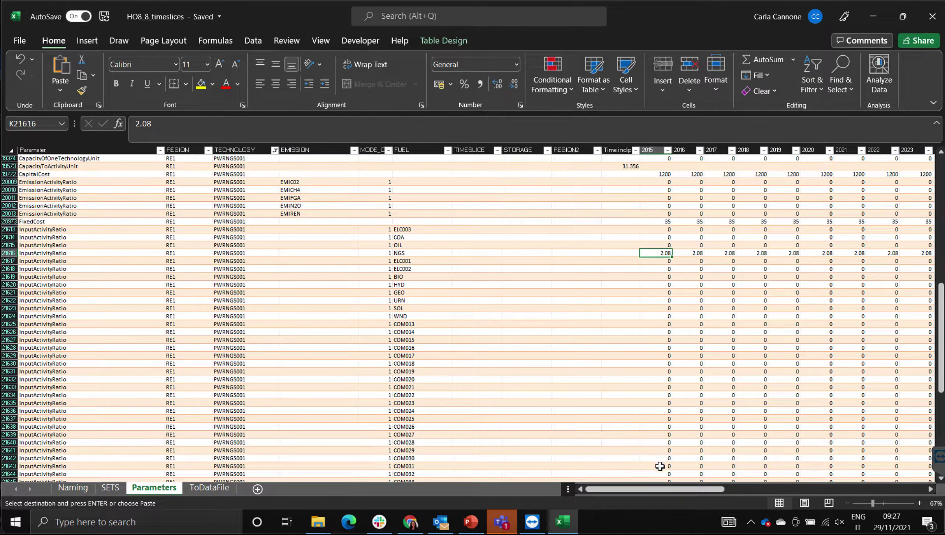
left_click_drag(650, 484, 848, 482)
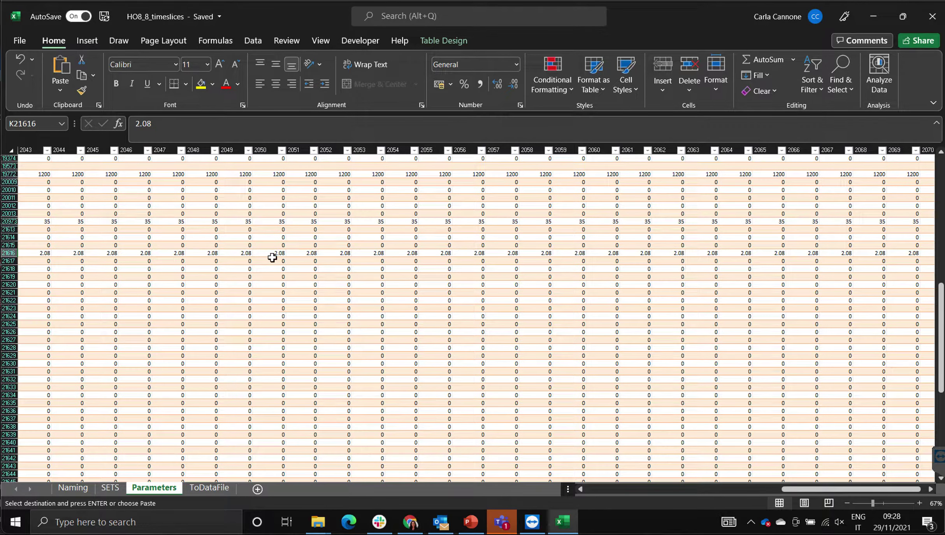
left_click(308, 259)
key("Up")
key("Return")
key("Down")
key("Up")
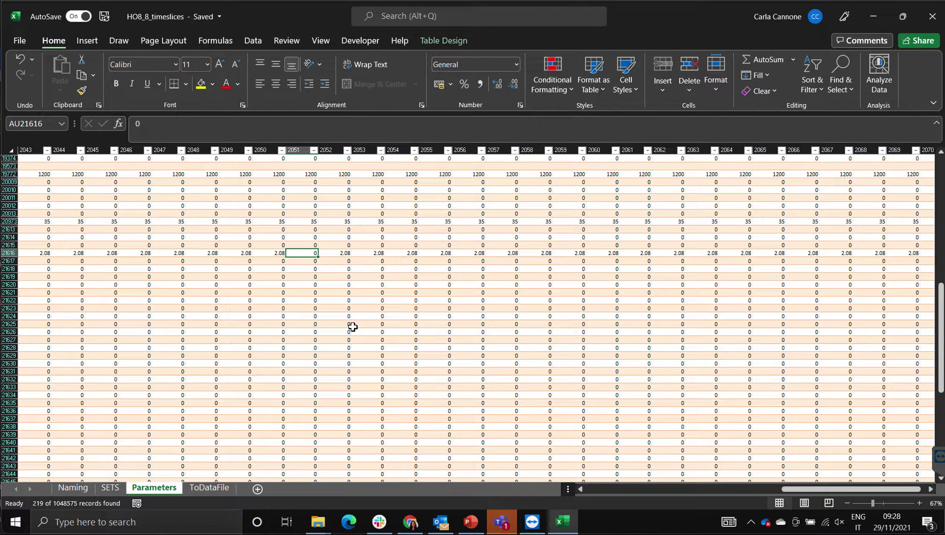
- Copy the 2051 zero across the NGS InputActivityRatio row of PWRNGS001 through 2070
key("ctrl+c")
key("ctrl+shift+Right")
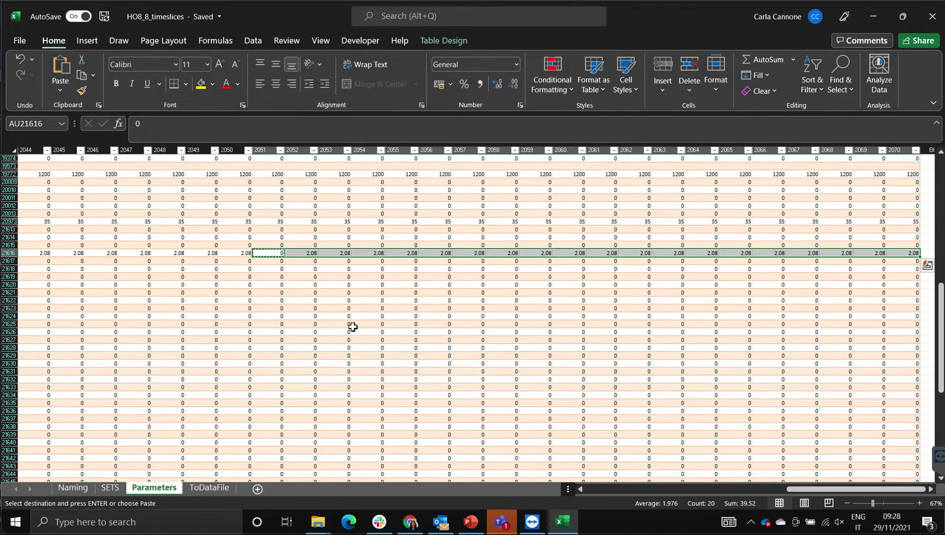
key("ctrl+v")
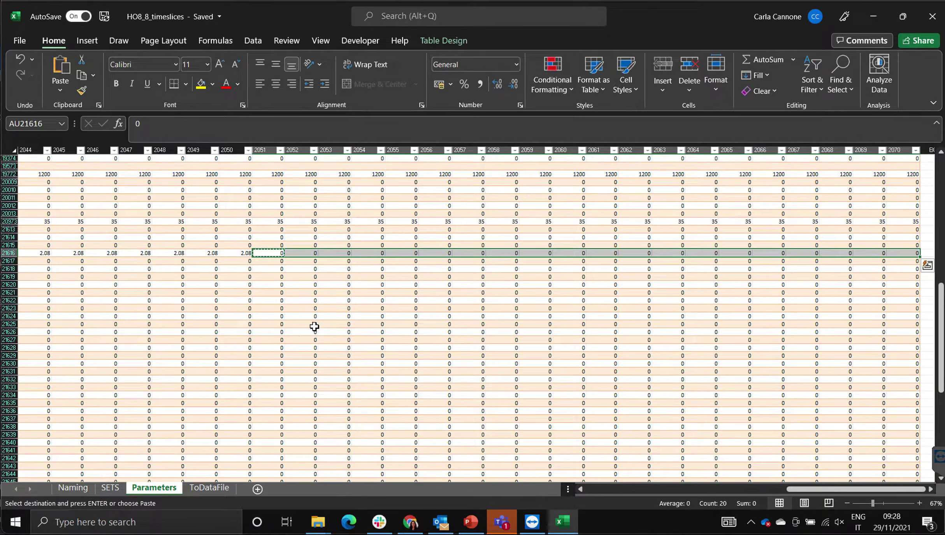
left_click(311, 326)
- Set the 2050 OutputActivityRatio of PWRNGS001 for fuel ELC001 to 0
left_click_drag(942, 336, 940, 393)
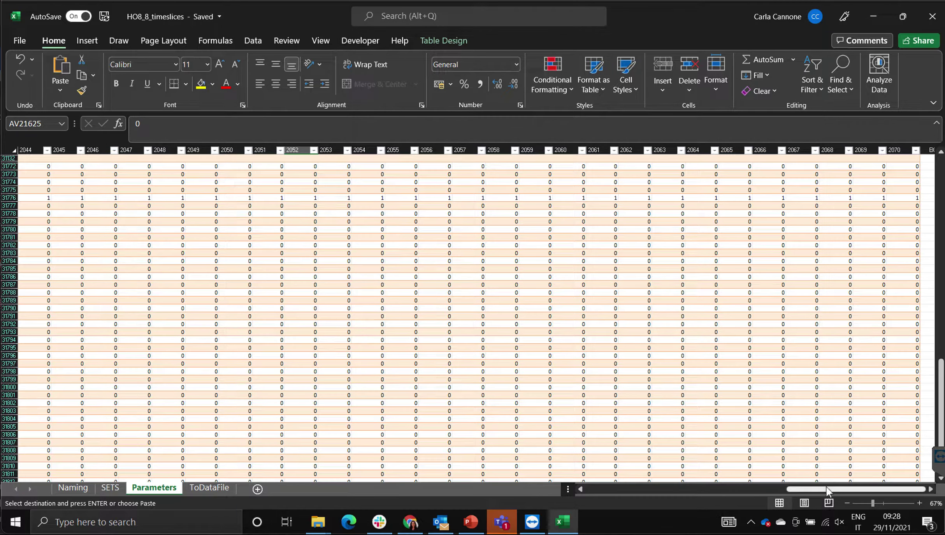
left_click_drag(817, 491, 588, 492)
left_click(539, 357)
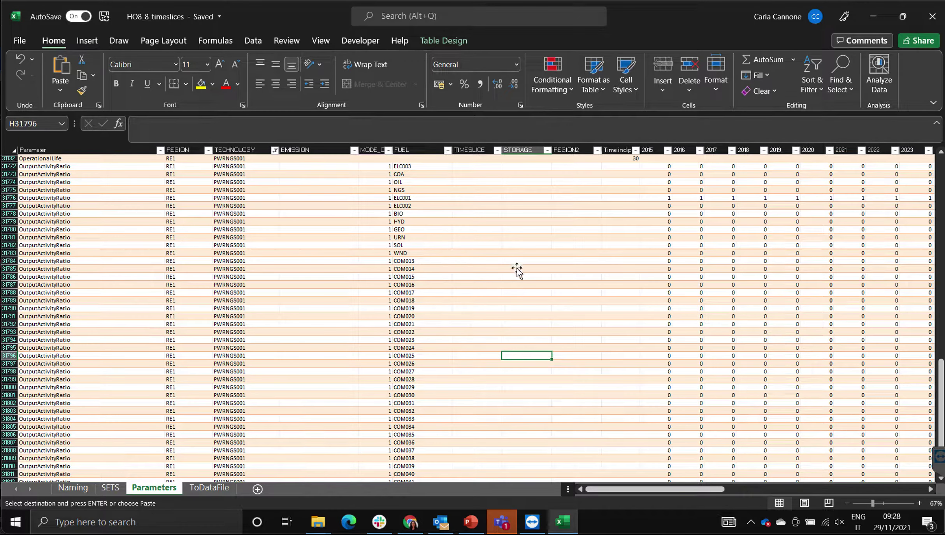
left_click(506, 198)
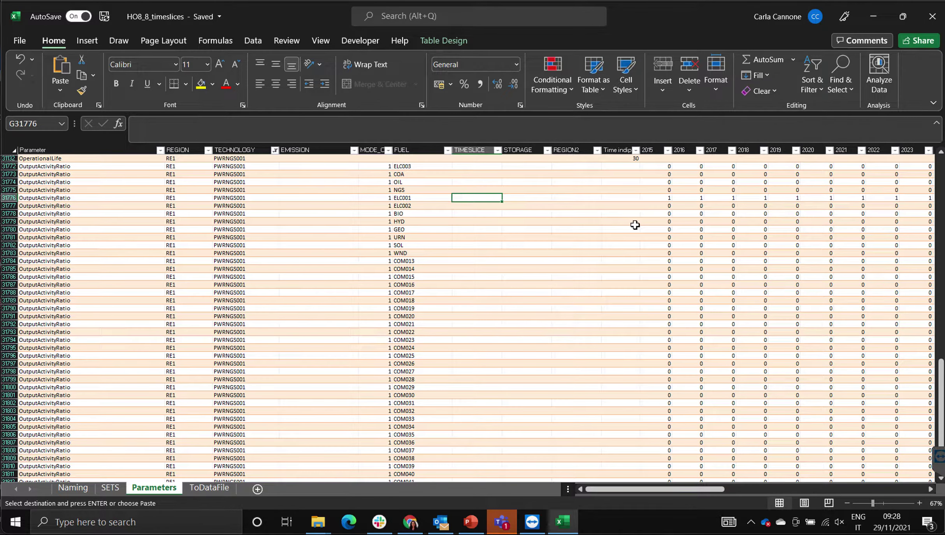
key("Right")
key("Right")
key("Right")
key("Right")
key("Right")
key("Right")
key("Right")
key("Right")
key("Right")
key("Right")
key("Right")
key("Right")
key("Right")
key("Right")
key("Right")
key("Right")
key("Right")
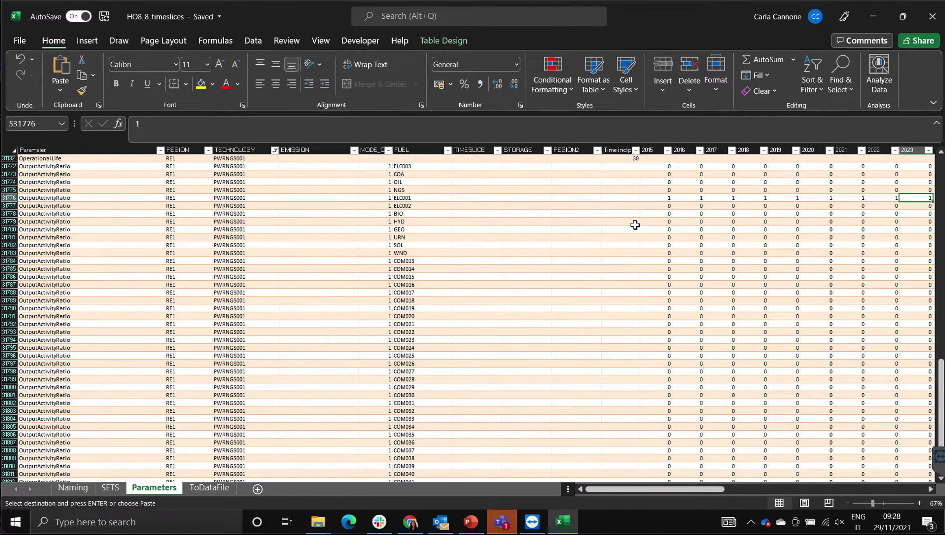
key("Right")
key("Right")
key("Right")
key("Right")
key("Right")
key("Right")
key("Right")
key("Right")
key("Right")
key("Right")
key("Right")
key("Right")
key("Right")
key("Right")
key("Right")
key("Right")
key("Right")
key("Right")
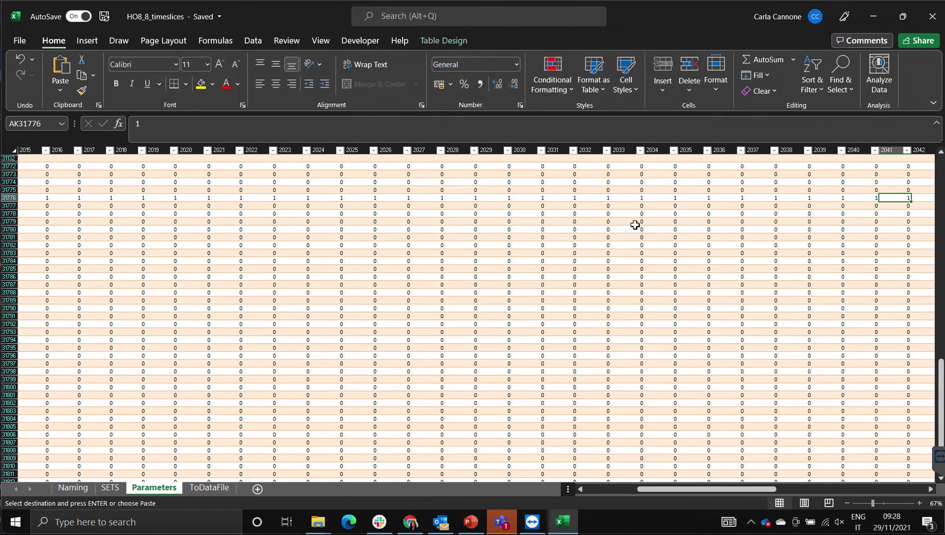
key("Right")
key("Right")
key("Right")
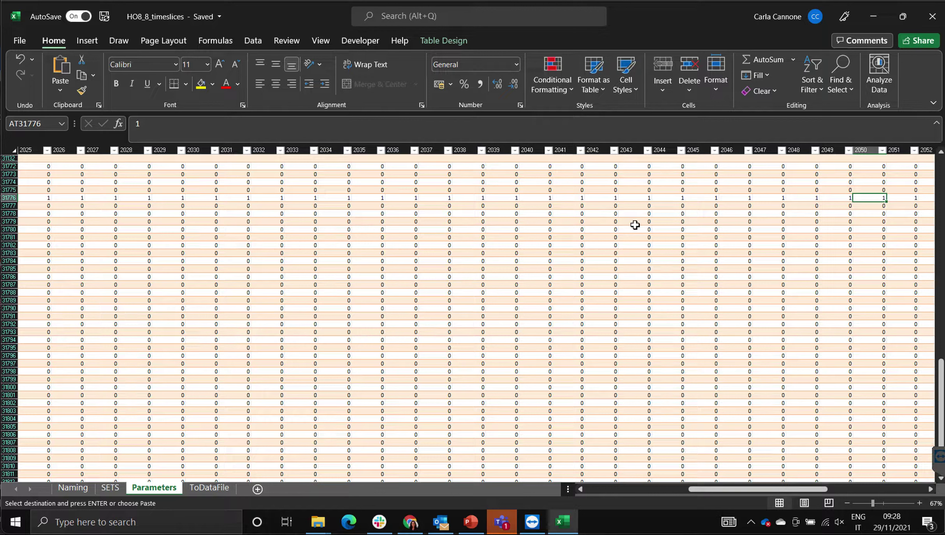
type("0")
key("Return")
key("Up")
- Copy the 2050 zero across the ELC001 OutputActivityRatio row of PWRNGS001 through 2070
key("ctrl+c")
key("ctrl+shift+Right")
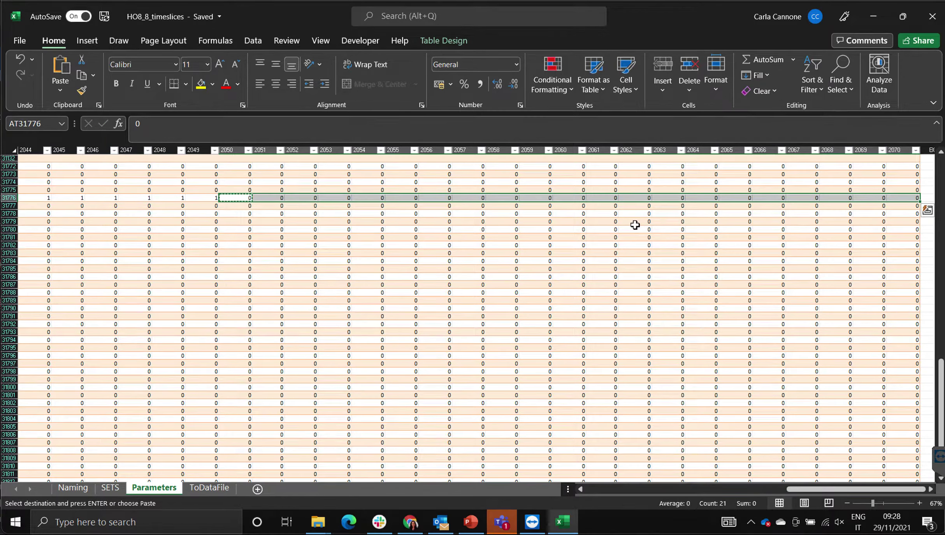
left_click(401, 277)
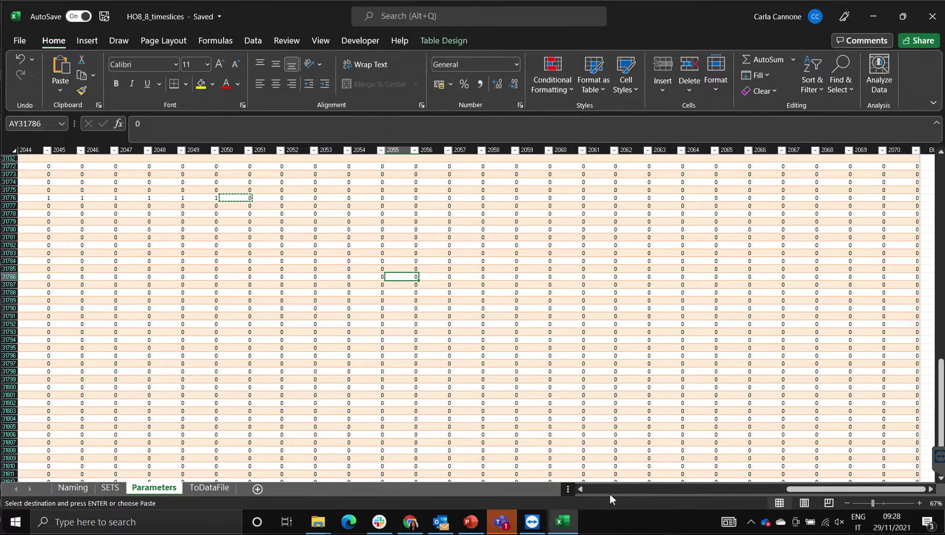
- Change the TECHNOLOGY column filter to show only PWRDIST instead of PWRNGS001
left_click(591, 486)
left_click(489, 332)
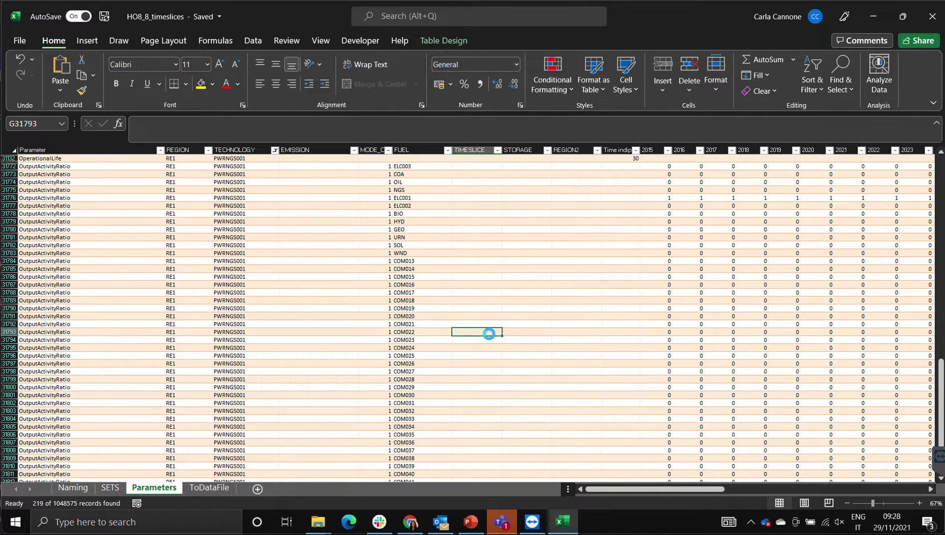
left_click(160, 150)
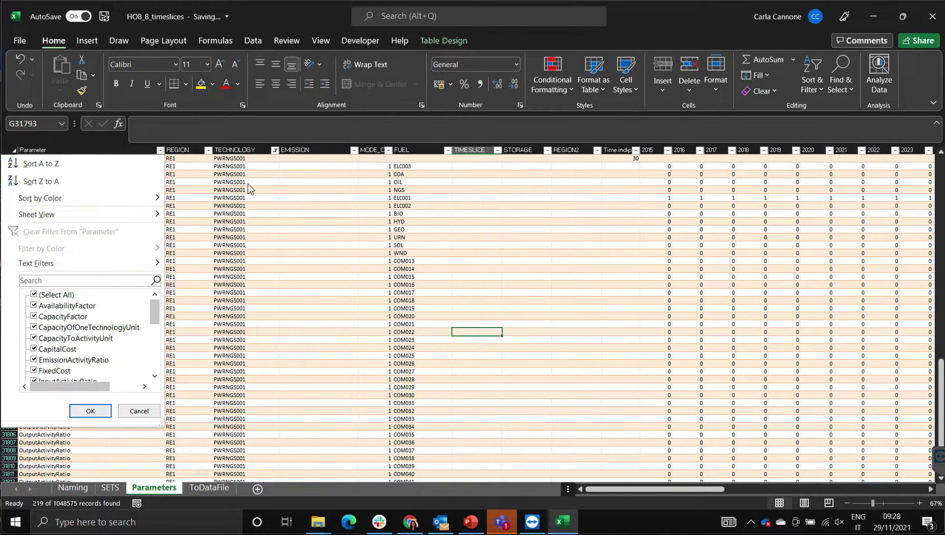
left_click(275, 150)
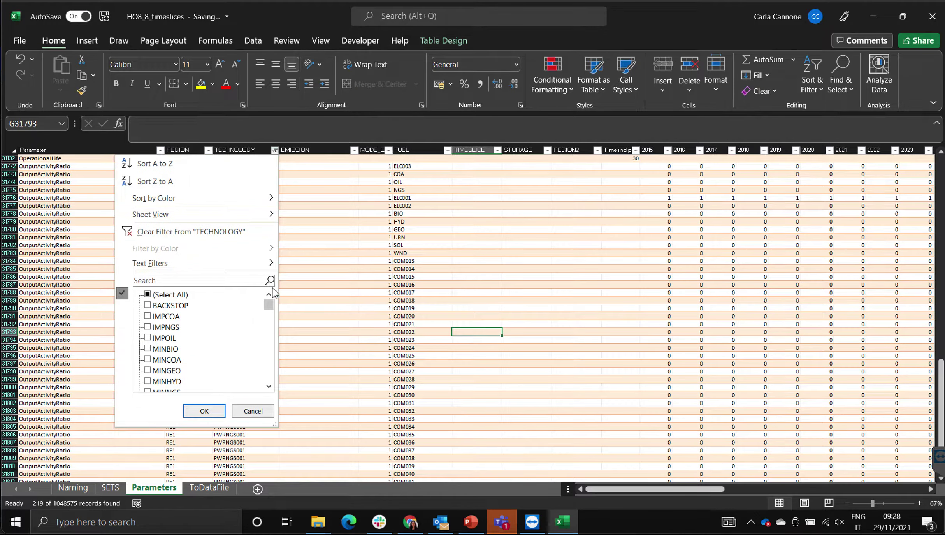
mouse_move(275, 310)
left_mouse_down()
mouse_move(271, 368)
mouse_move(268, 312)
left_mouse_up()
left_click(268, 295)
left_click(269, 295)
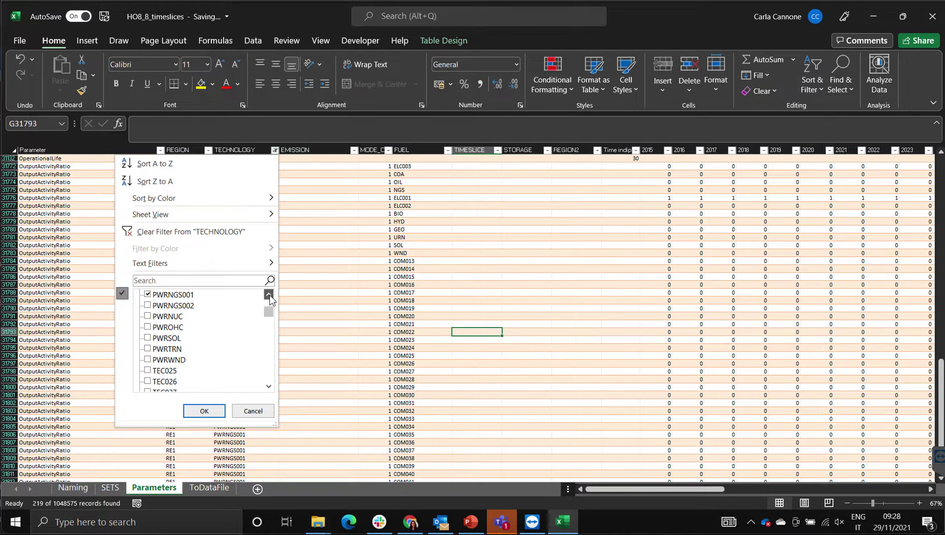
left_click(161, 295)
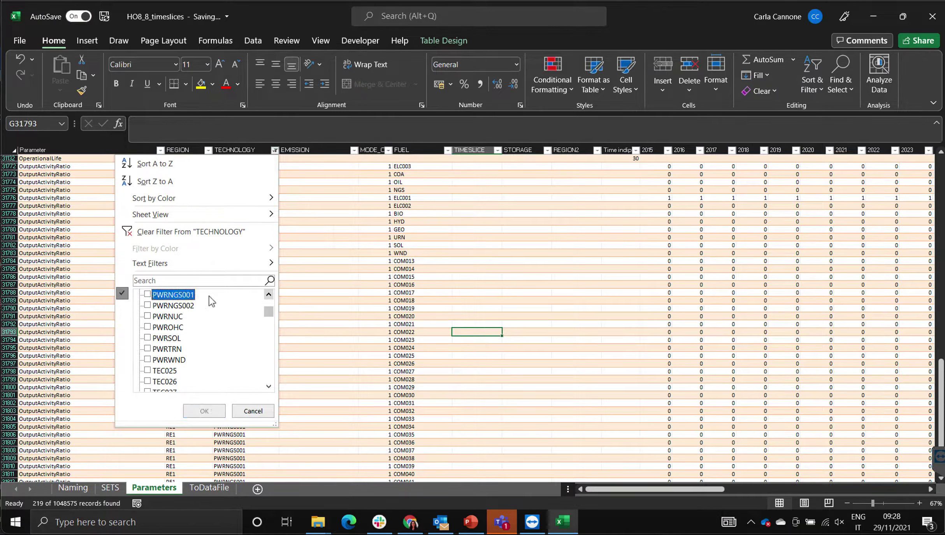
left_click(268, 295)
left_click(268, 295)
left_click(268, 295)
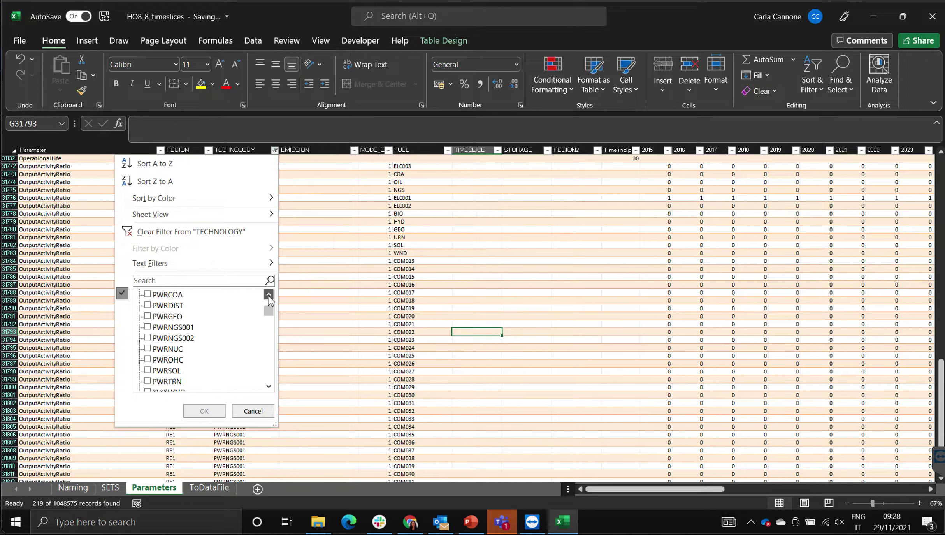
left_click(268, 295)
left_click(155, 316)
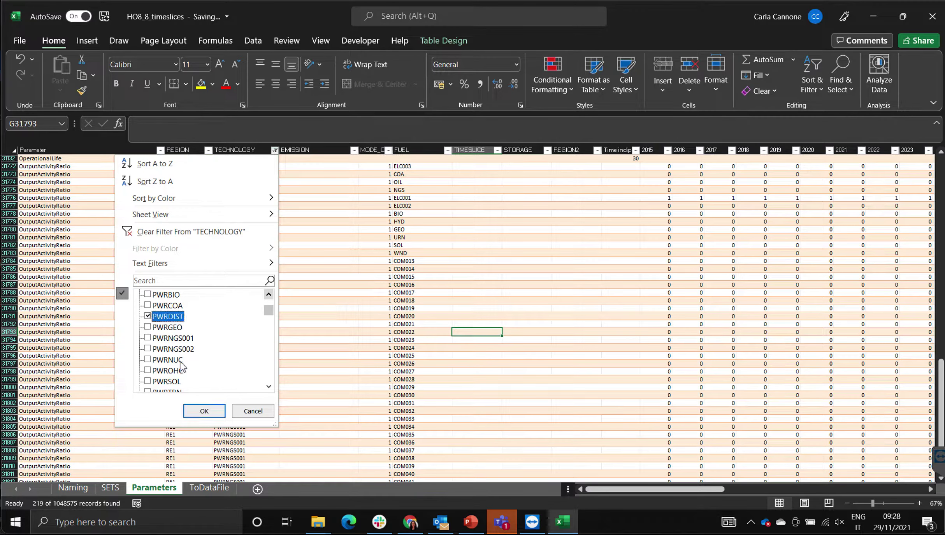
left_click(204, 411)
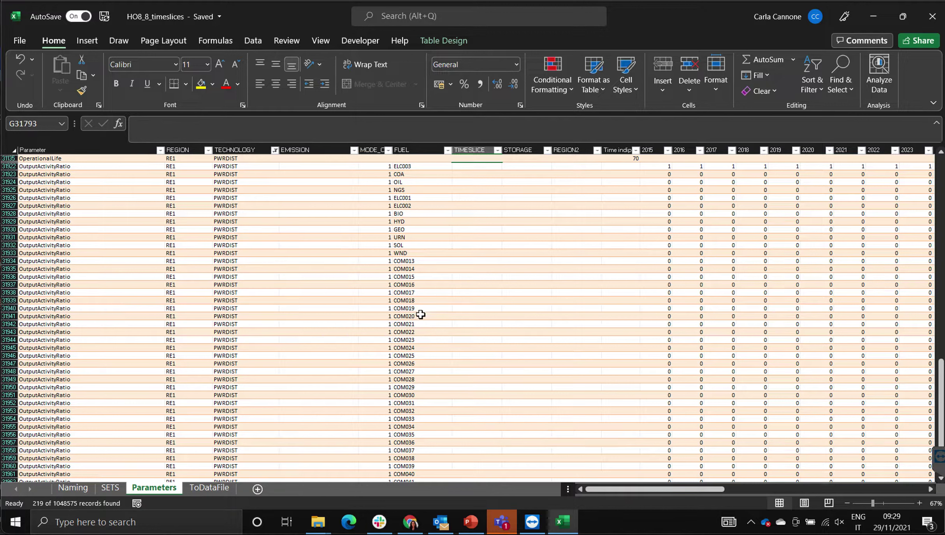
- Set the 2051 OutputActivityRatio of PWRDIST for fuel ELC003 to 0
left_click(433, 284)
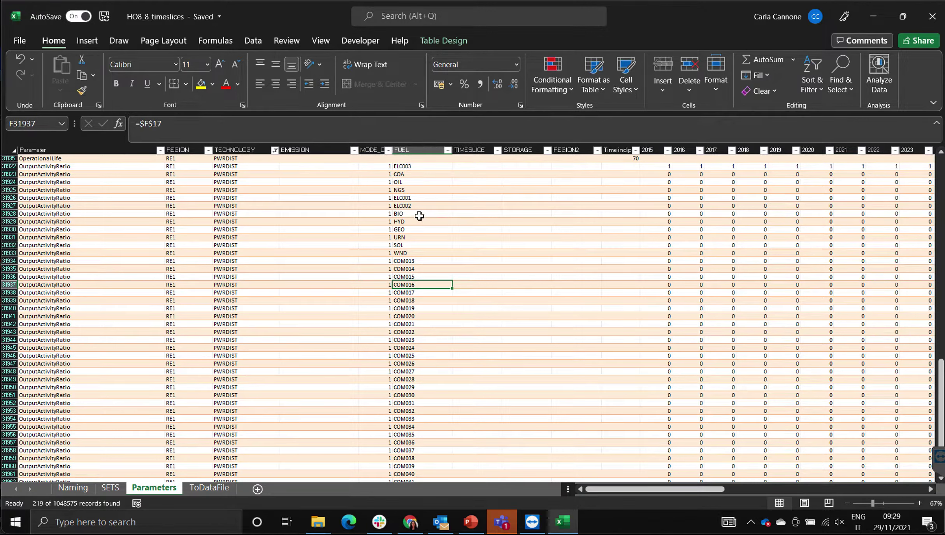
left_click(416, 167)
key("Right")
key("Right")
key("Right")
key("Right")
key("Right")
key("Right")
key("Right")
key("Right")
key("Right")
key("Right")
key("Right")
key("Right")
key("Right")
key("Right")
key("Right")
key("Right")
key("Right")
key("Right")
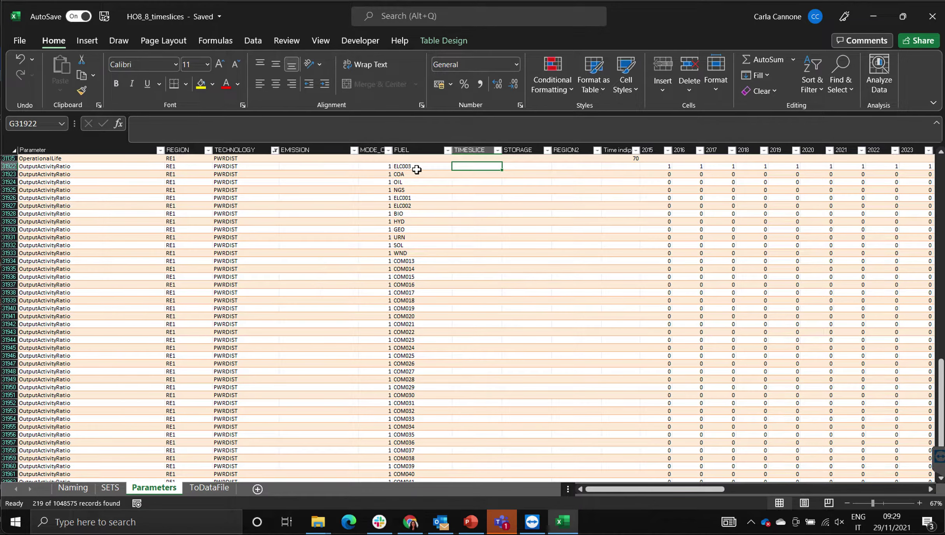
key("Right")
key("Right")
key("Right")
key("Right")
key("Right")
key("Right")
key("Right")
key("Right")
key("Right")
key("Right")
key("Right")
key("Right")
key("Right")
key("Right")
key("Right")
key("Right")
key("Right")
key("Right")
key("Right")
key("Right")
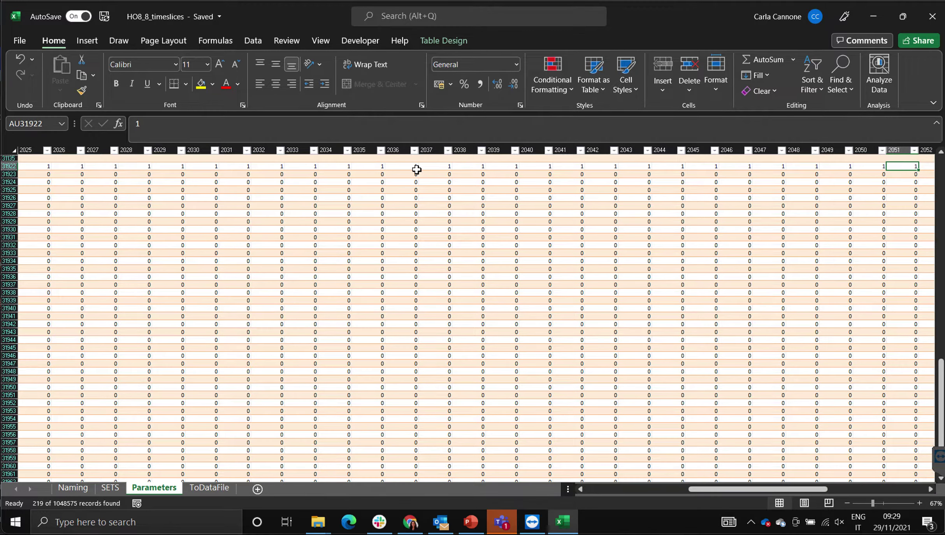
type("0")
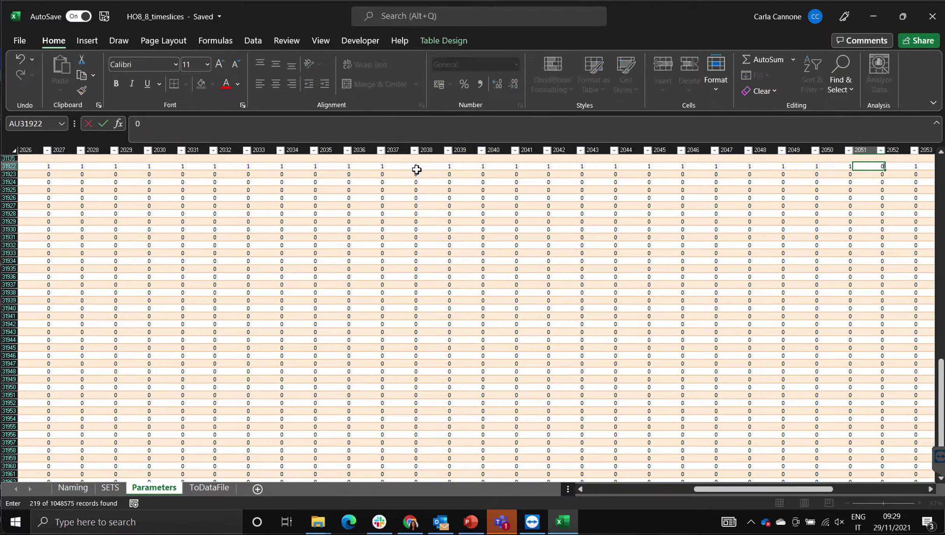
key("Return")
key("Up")
- Copy the 2051 zero across the ELC003 OutputActivityRatio row of PWRDIST through 2070
key("ctrl+c")
key("ctrl+shift+Right")
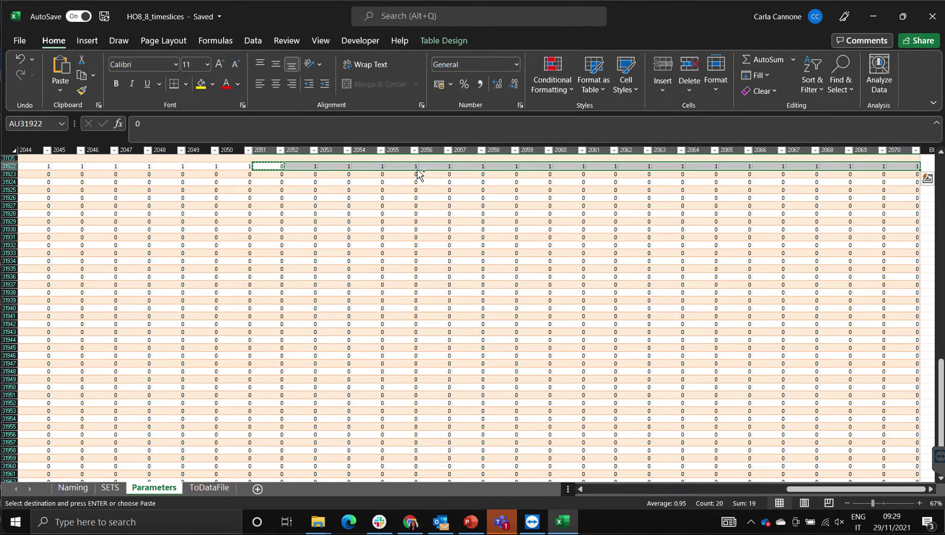
key("Return")
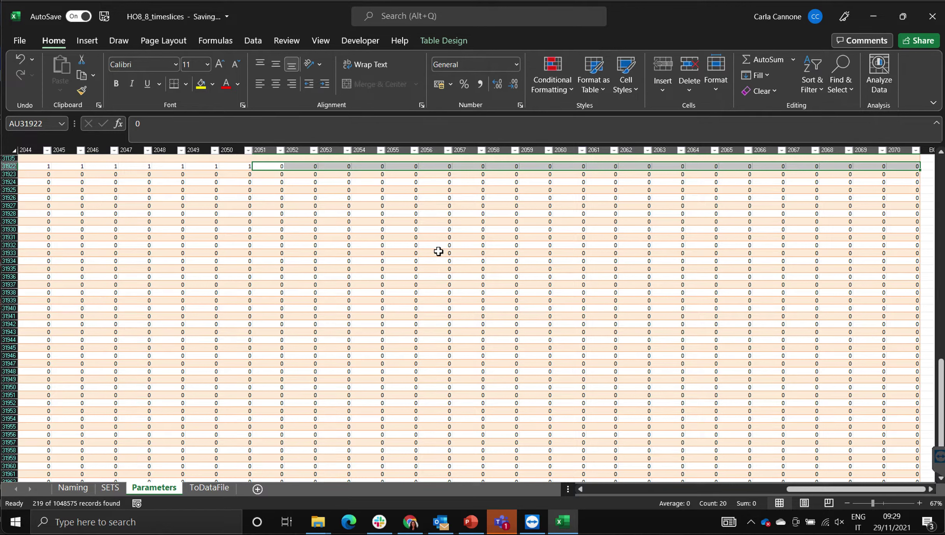
left_click(338, 230)
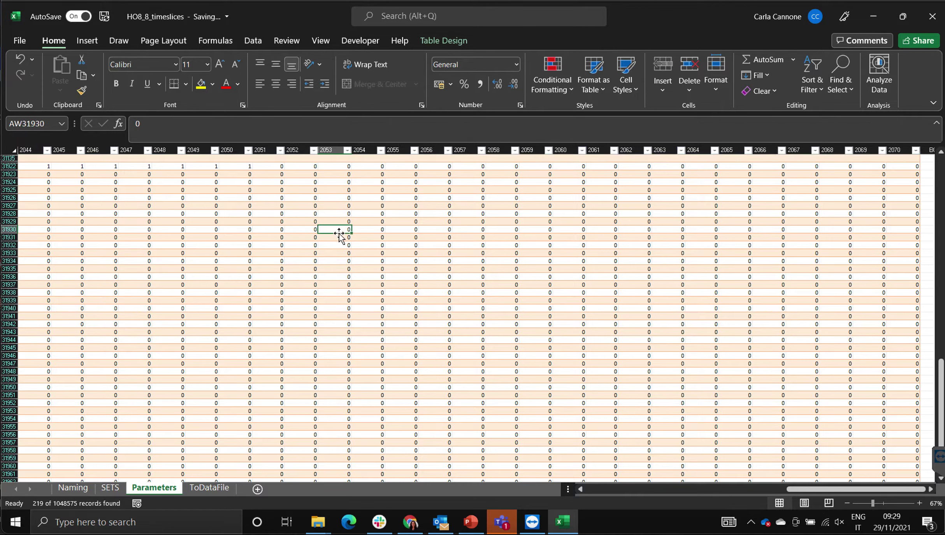